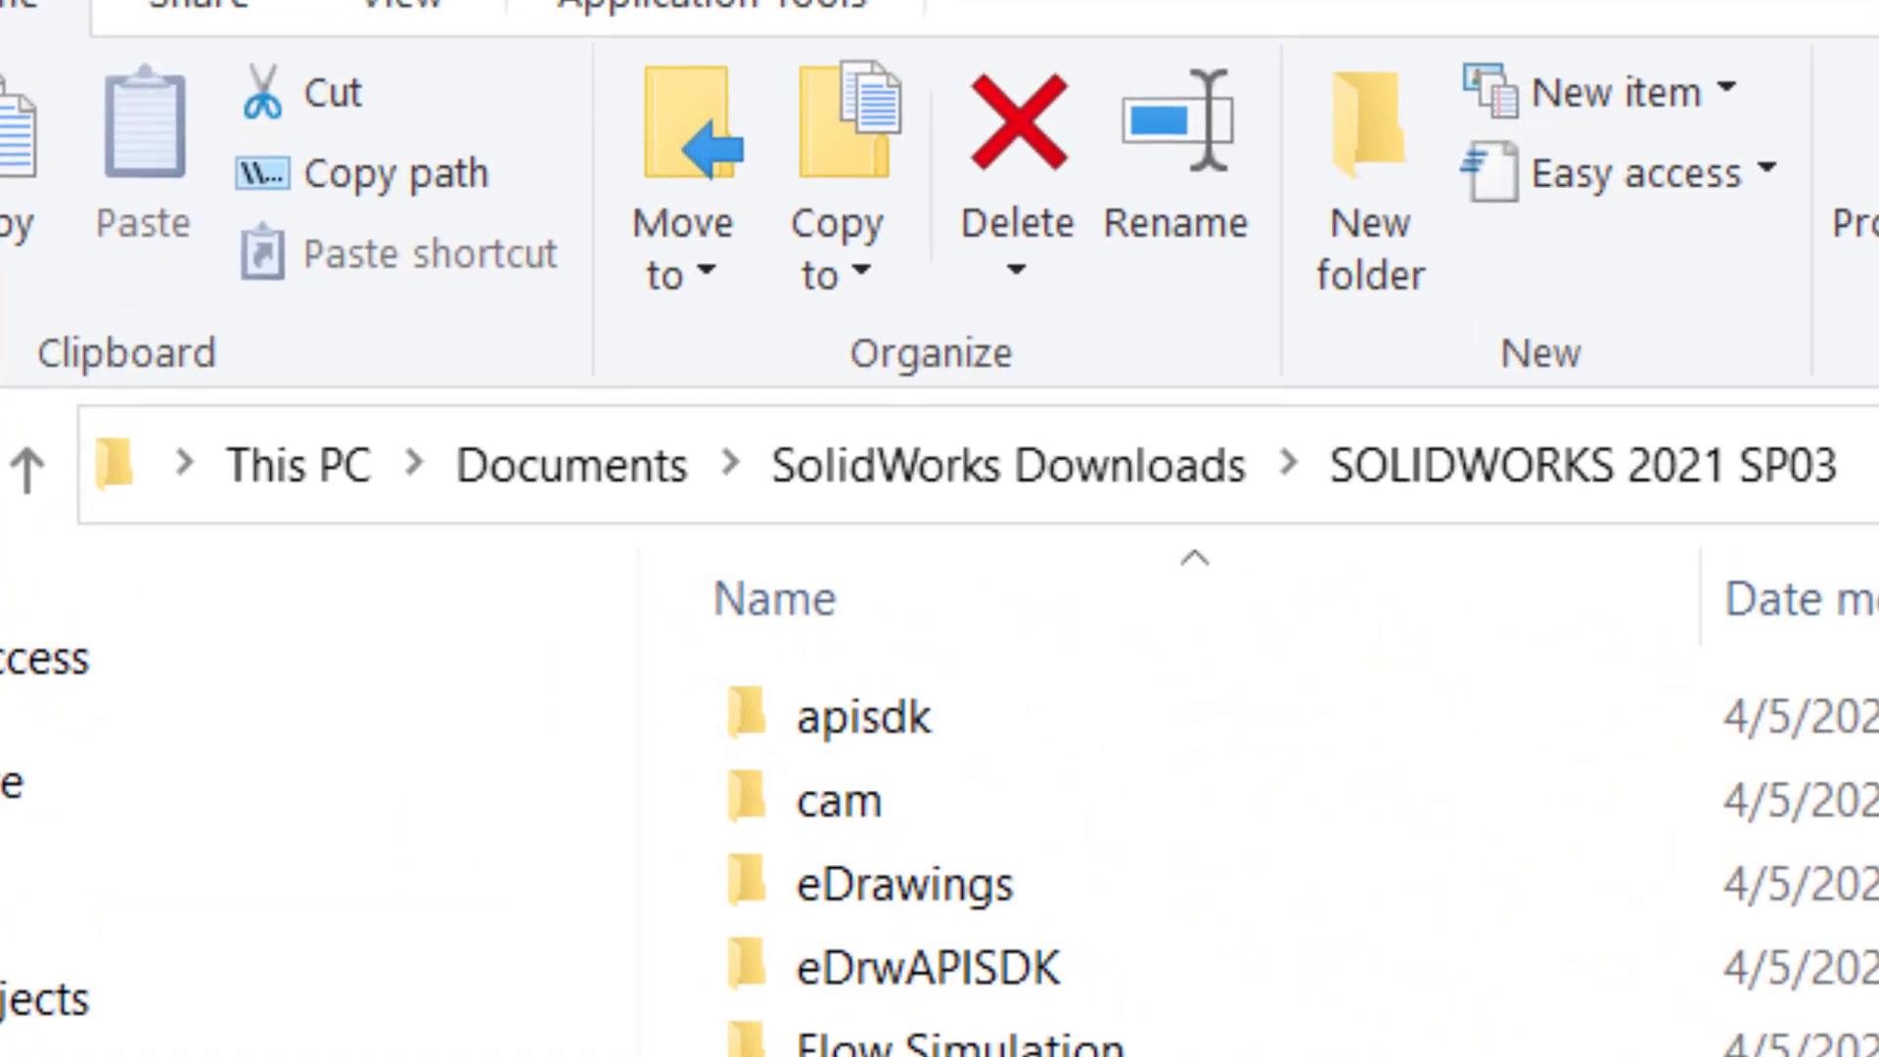
- Run setup.exe from File Explorer with administrator rights to launch the SOLIDWORKS 2021 SP3.0 installer
left_click_drag(1490, 299, 1487, 908)
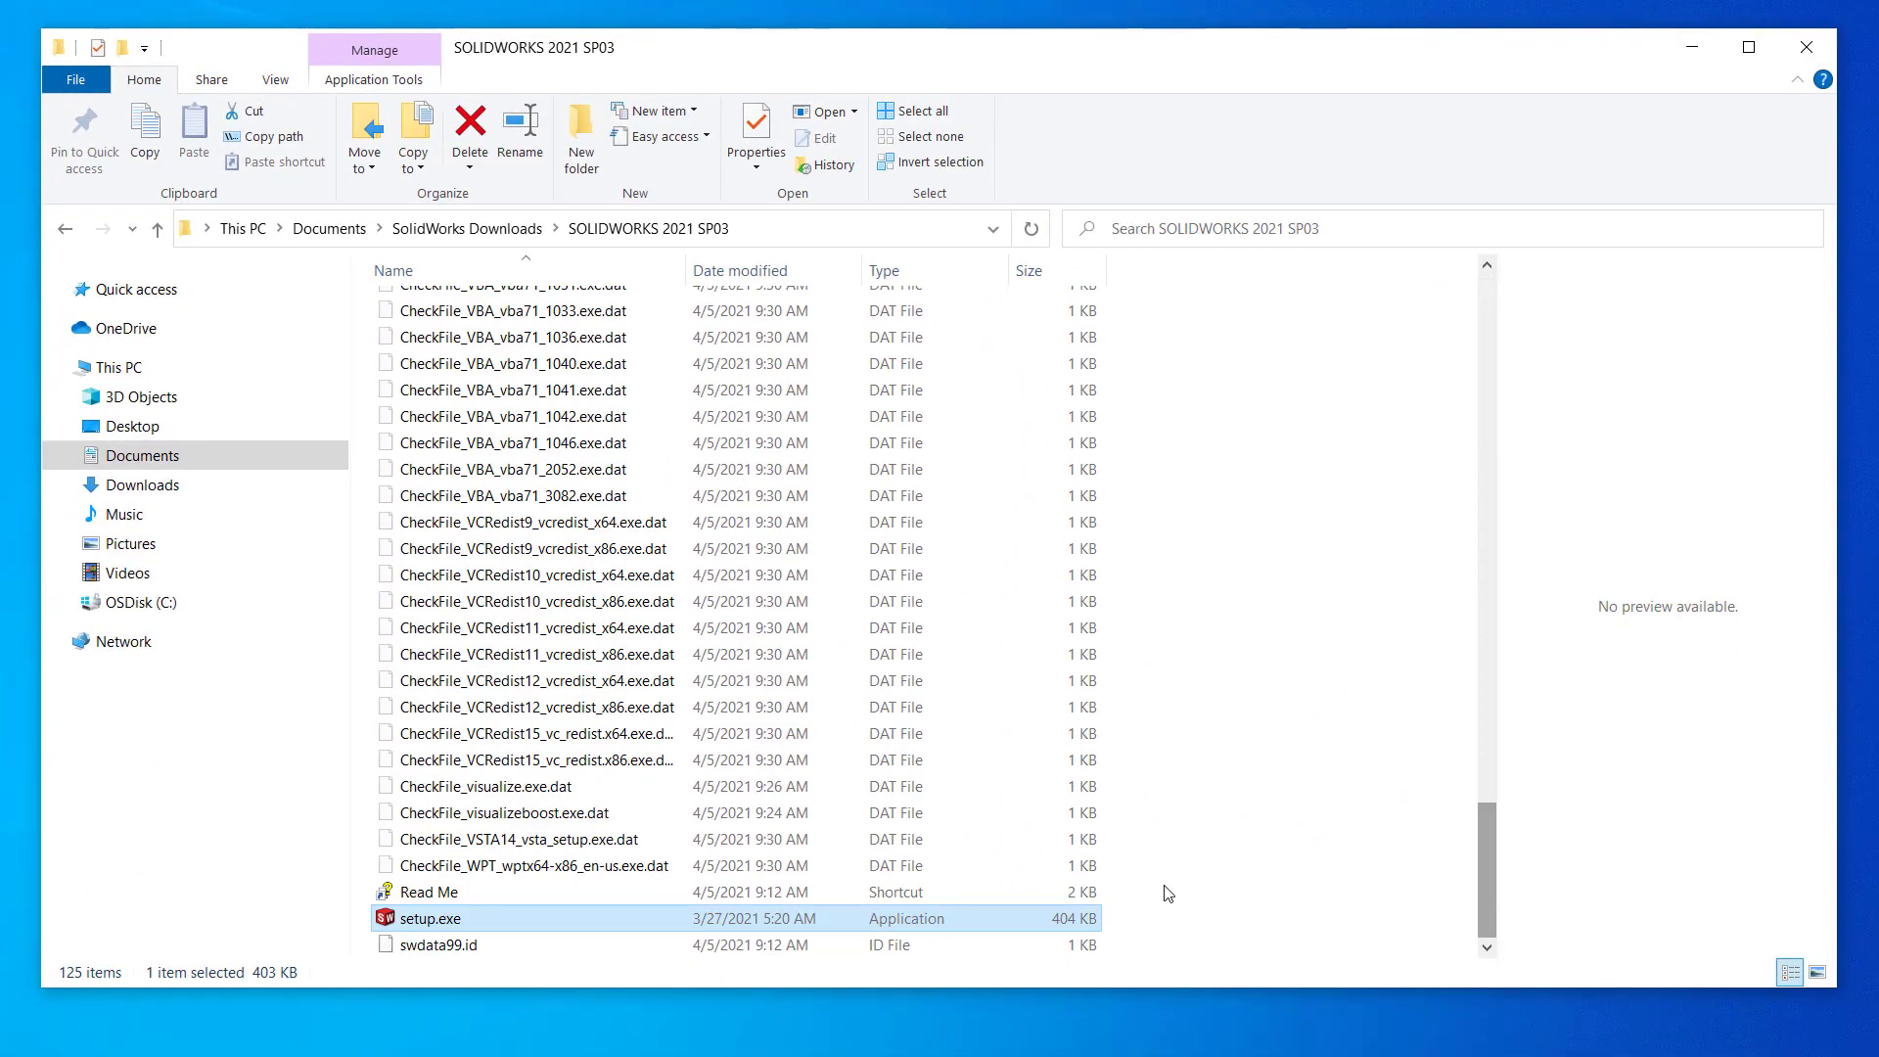
right_click(415, 919)
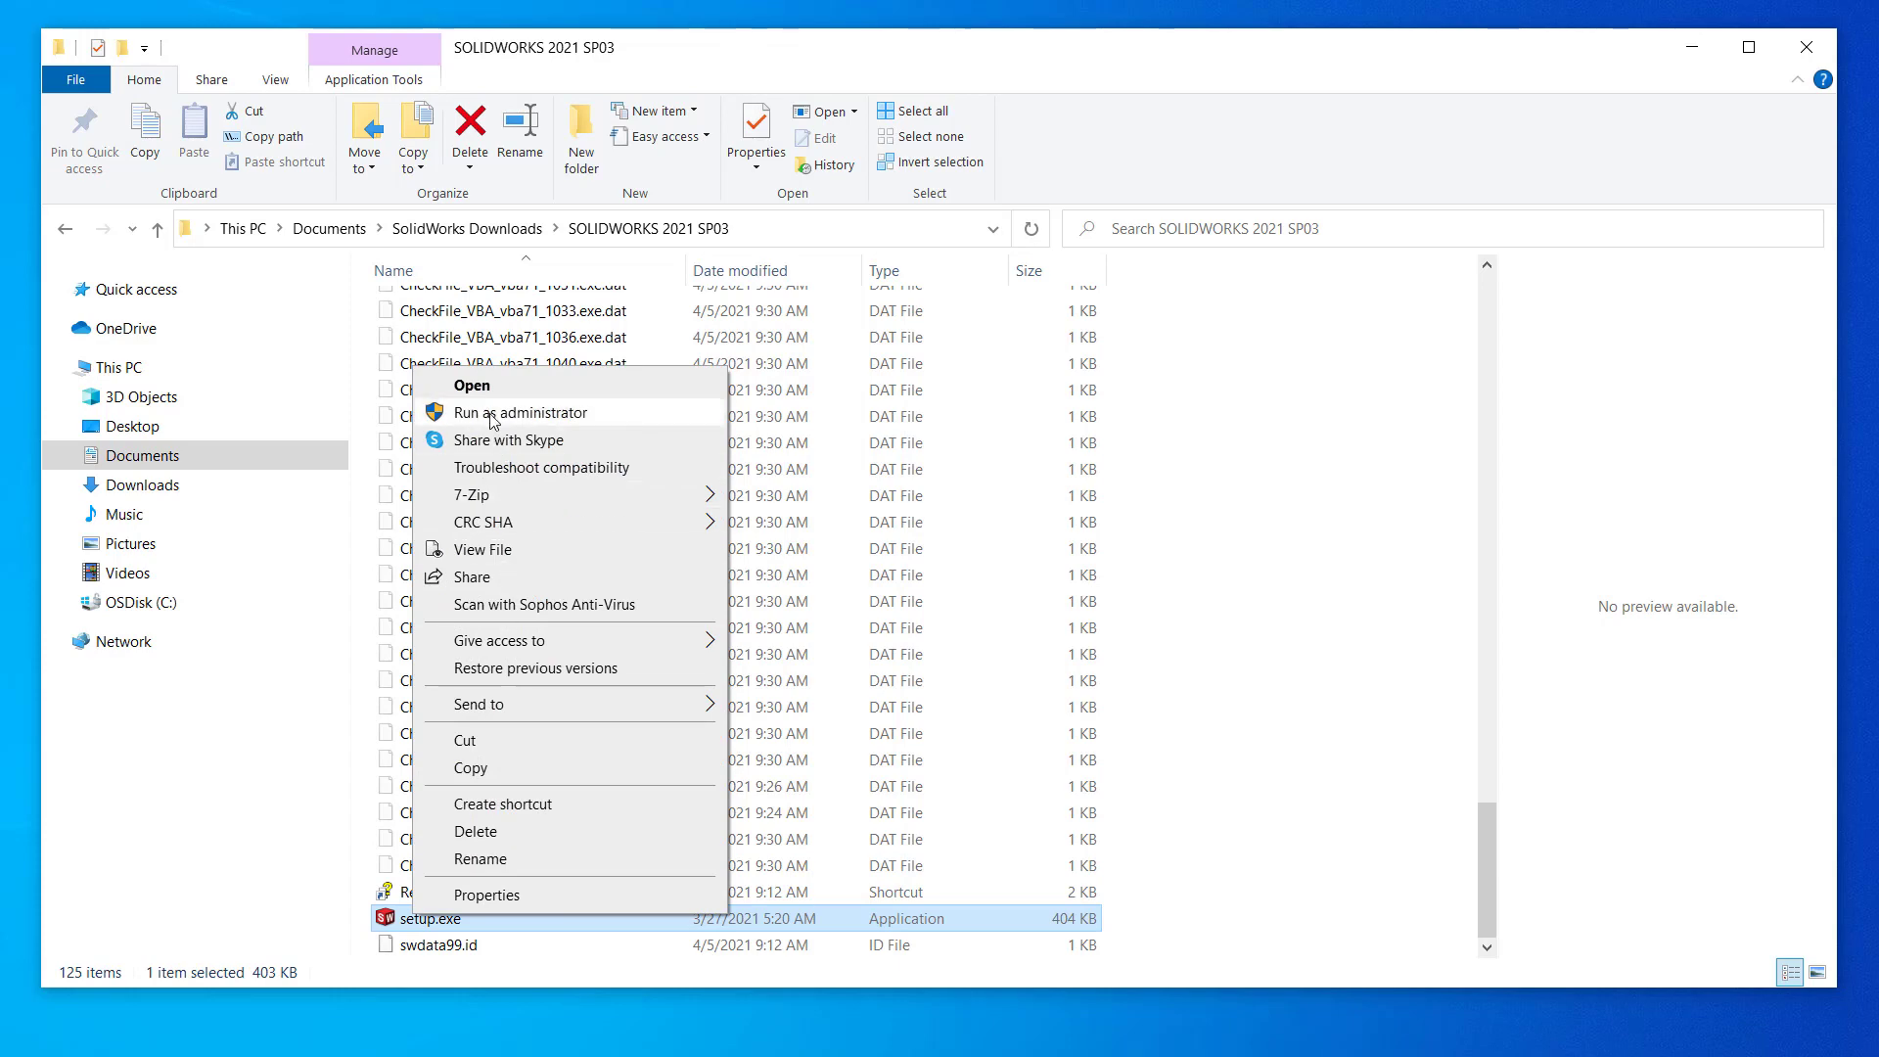
left_click(492, 420)
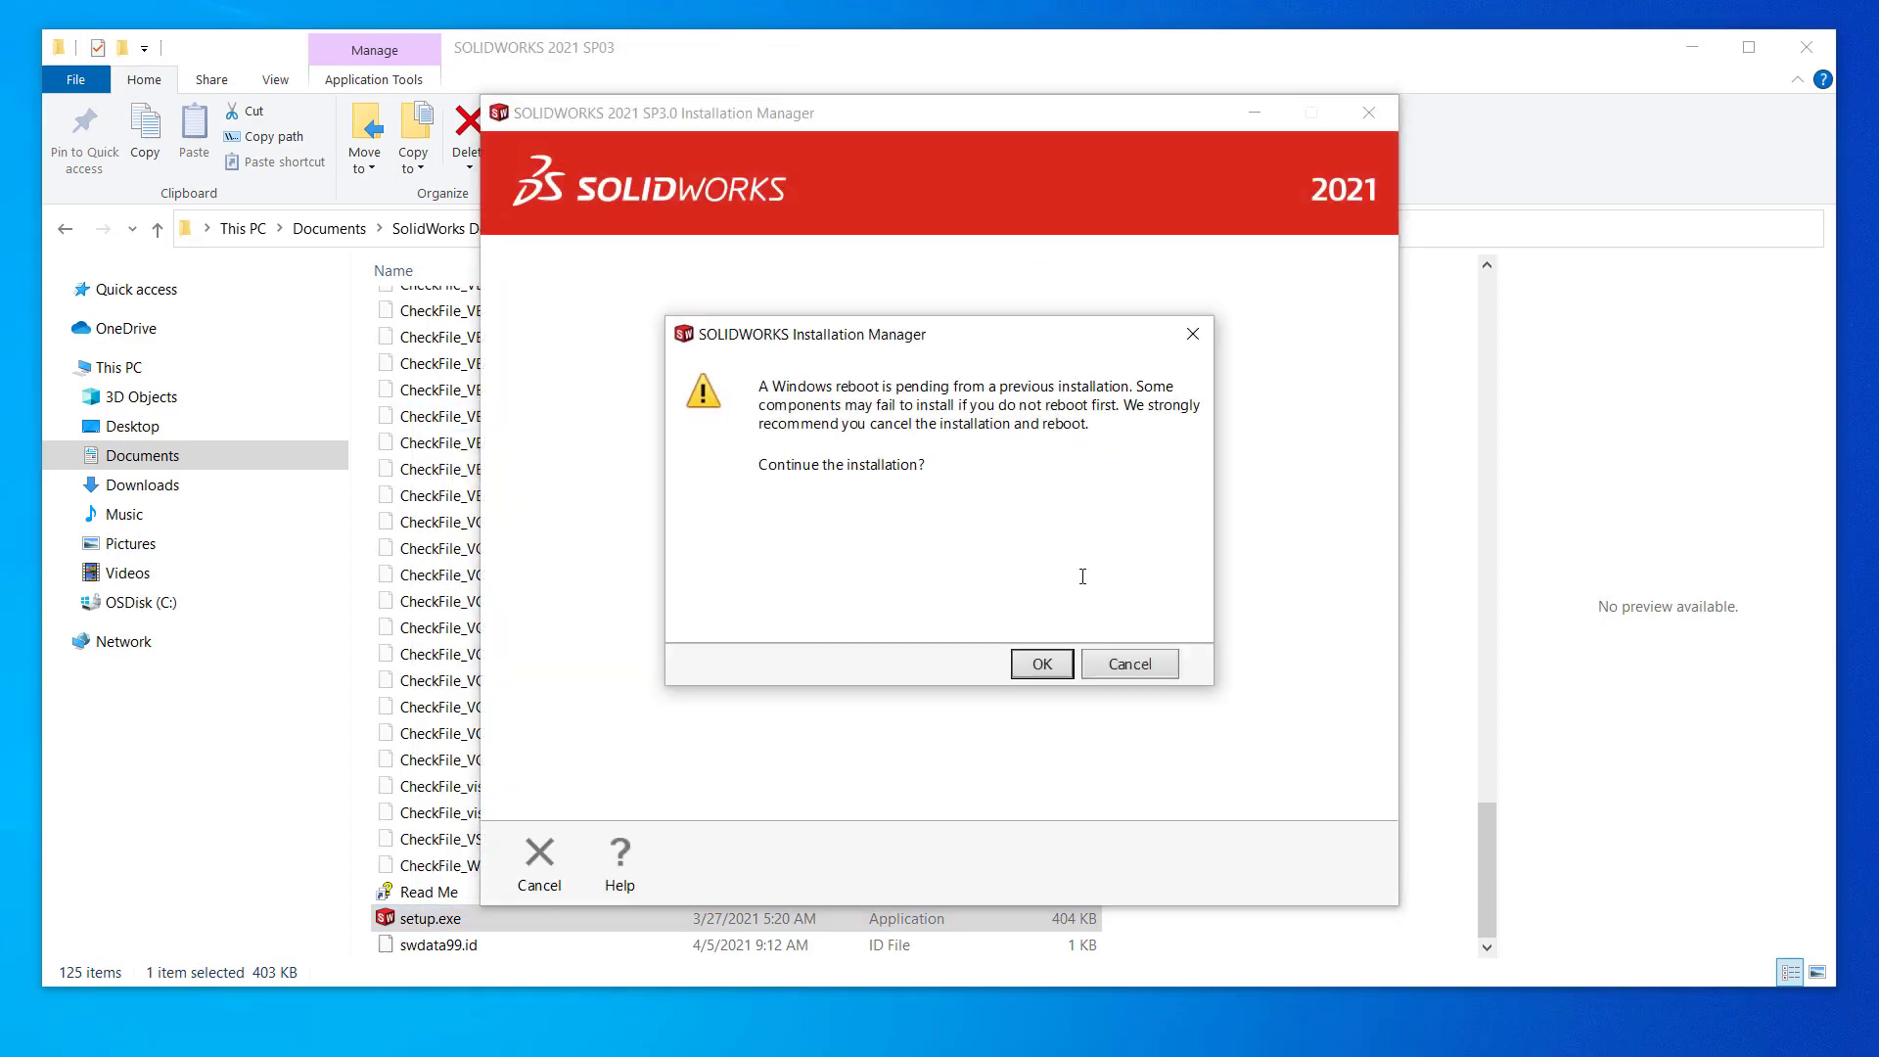
- Dismiss the pending-reboot warning and choose a single-computer install to reach Installation Options
left_click(1062, 666)
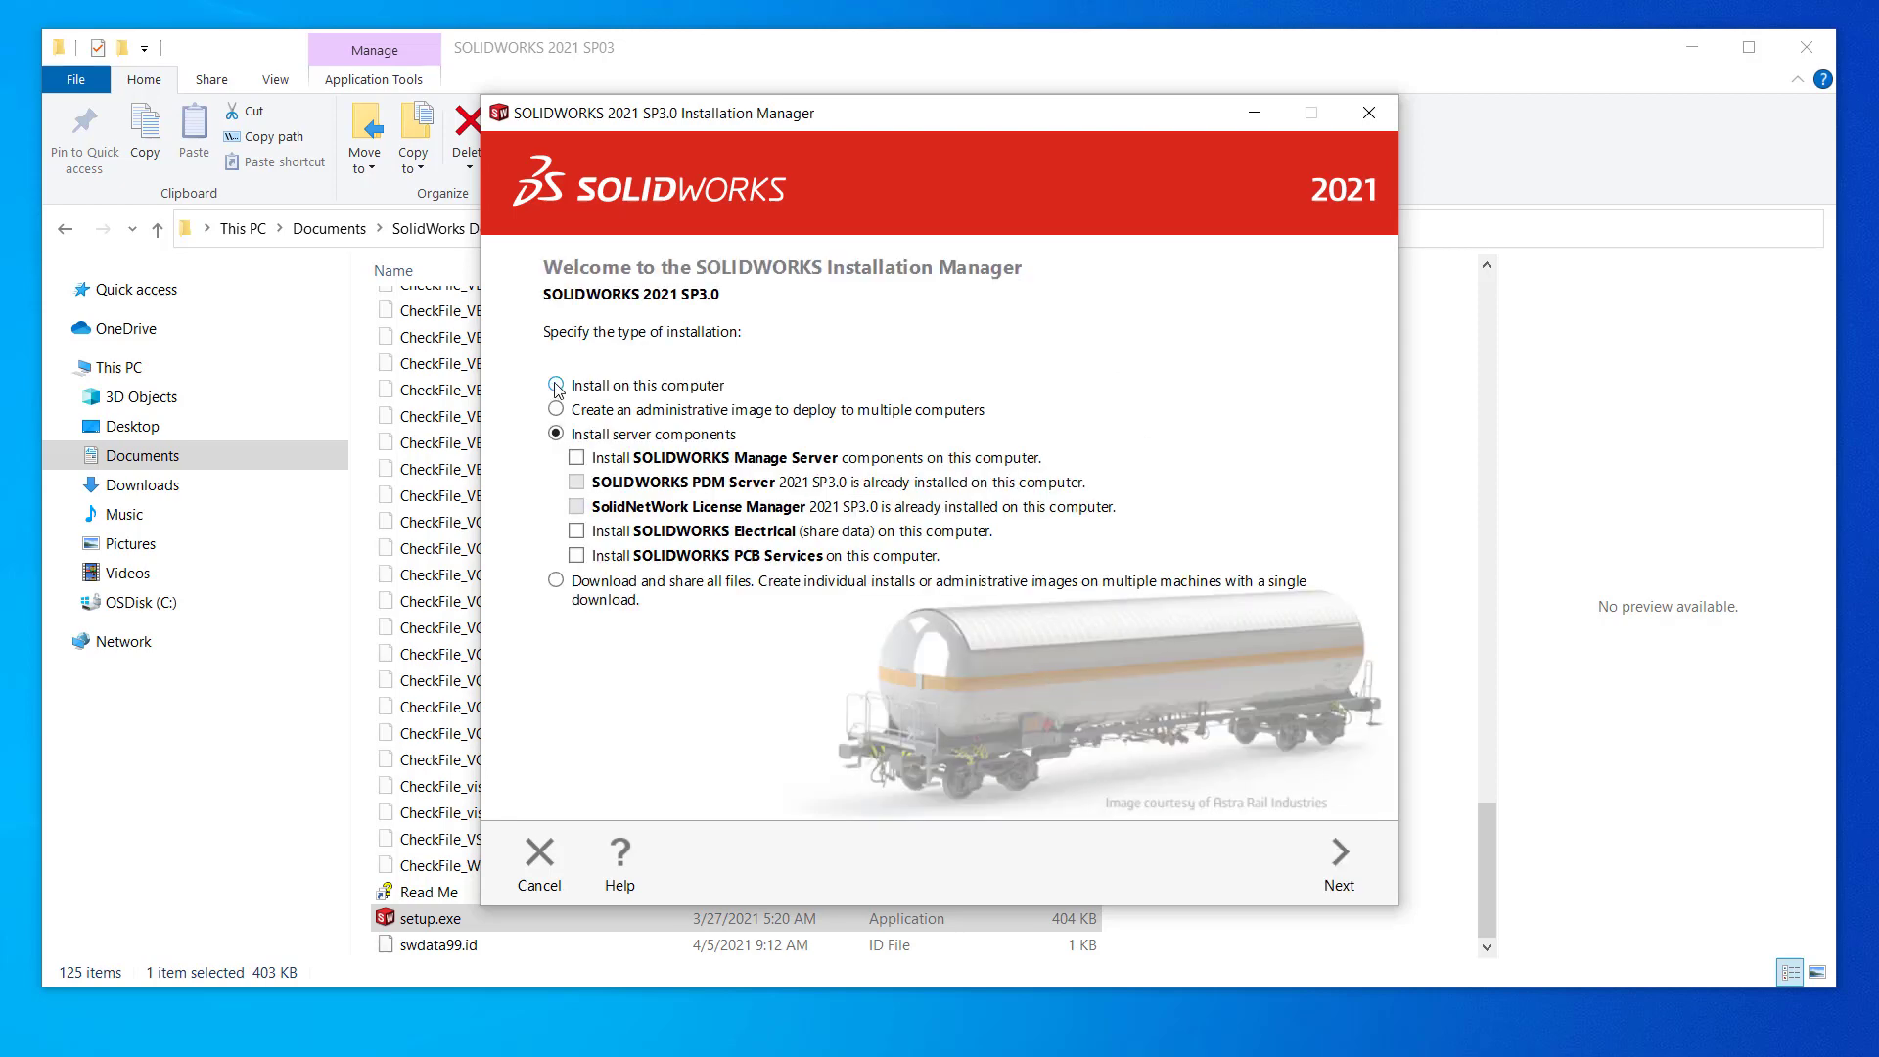
left_click(556, 385)
left_click(1337, 864)
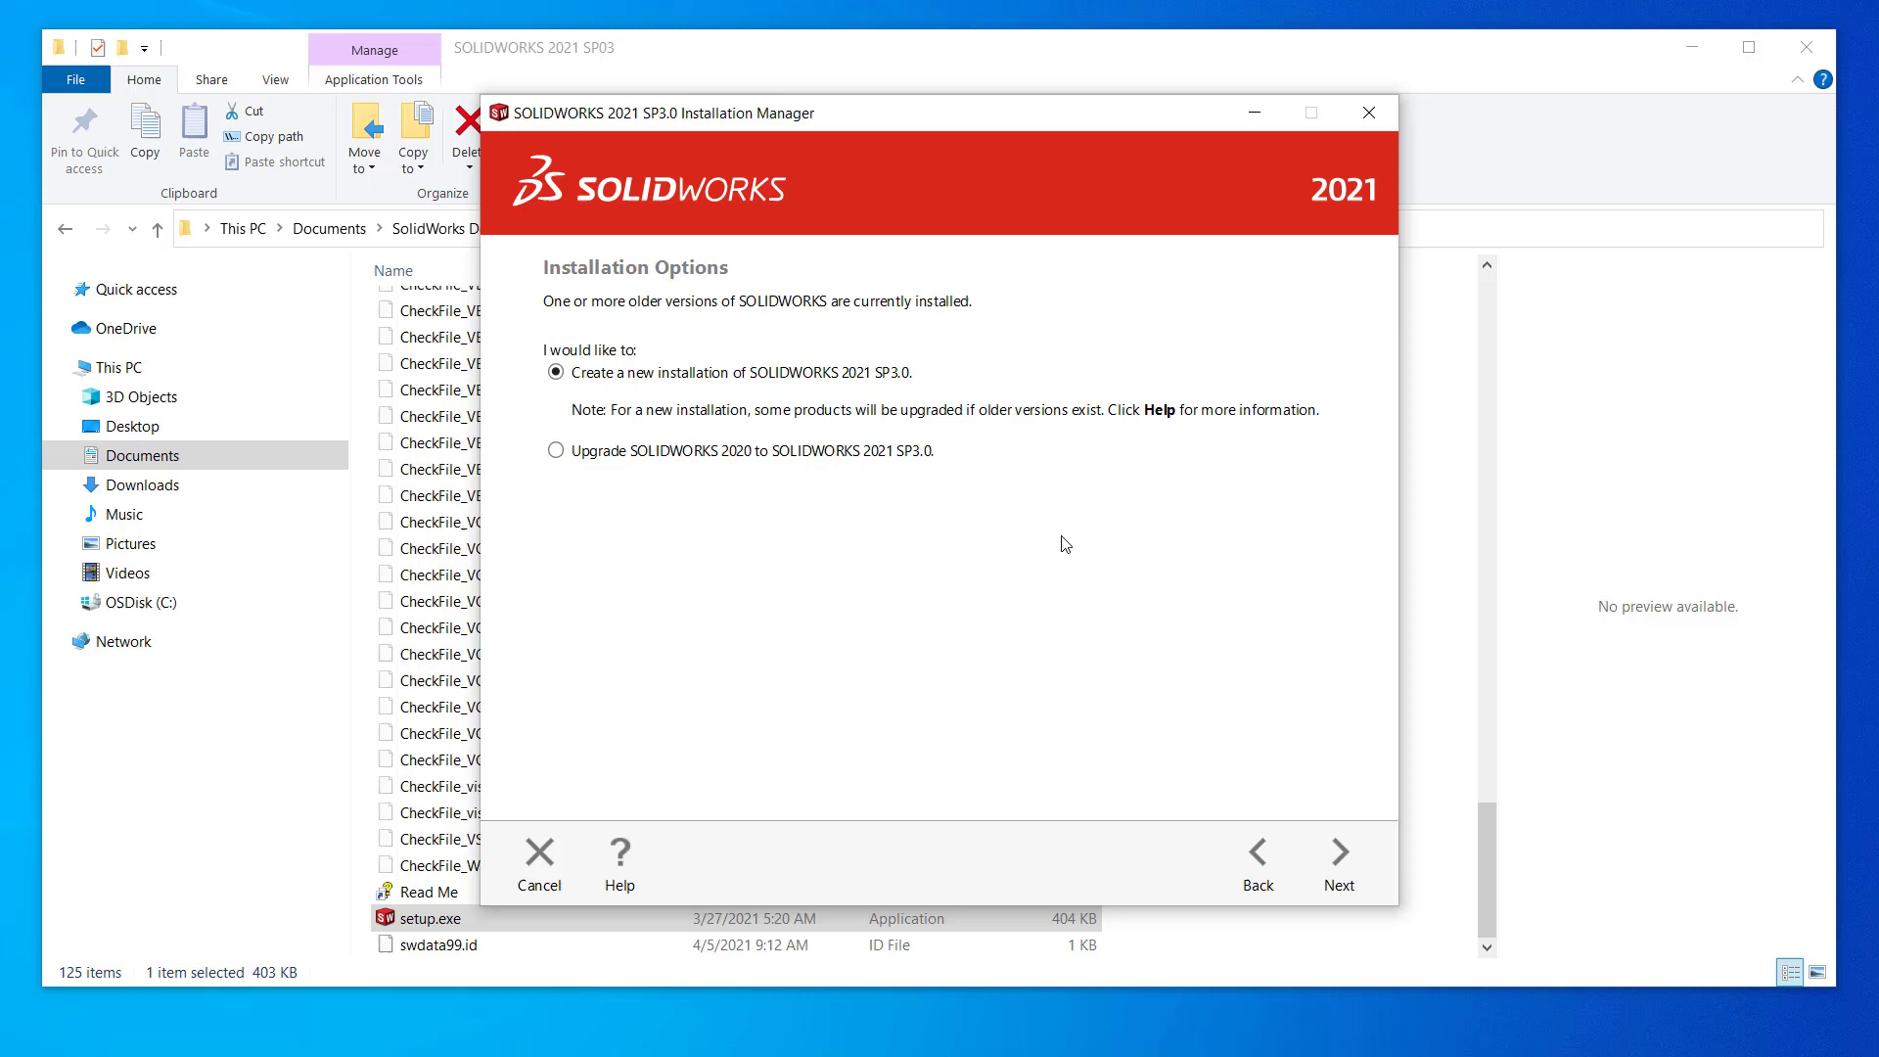
- Choose a new 2021 SP3.0 installation and exclude SOLIDWORKS Electrical and Composer Player
left_click(1338, 866)
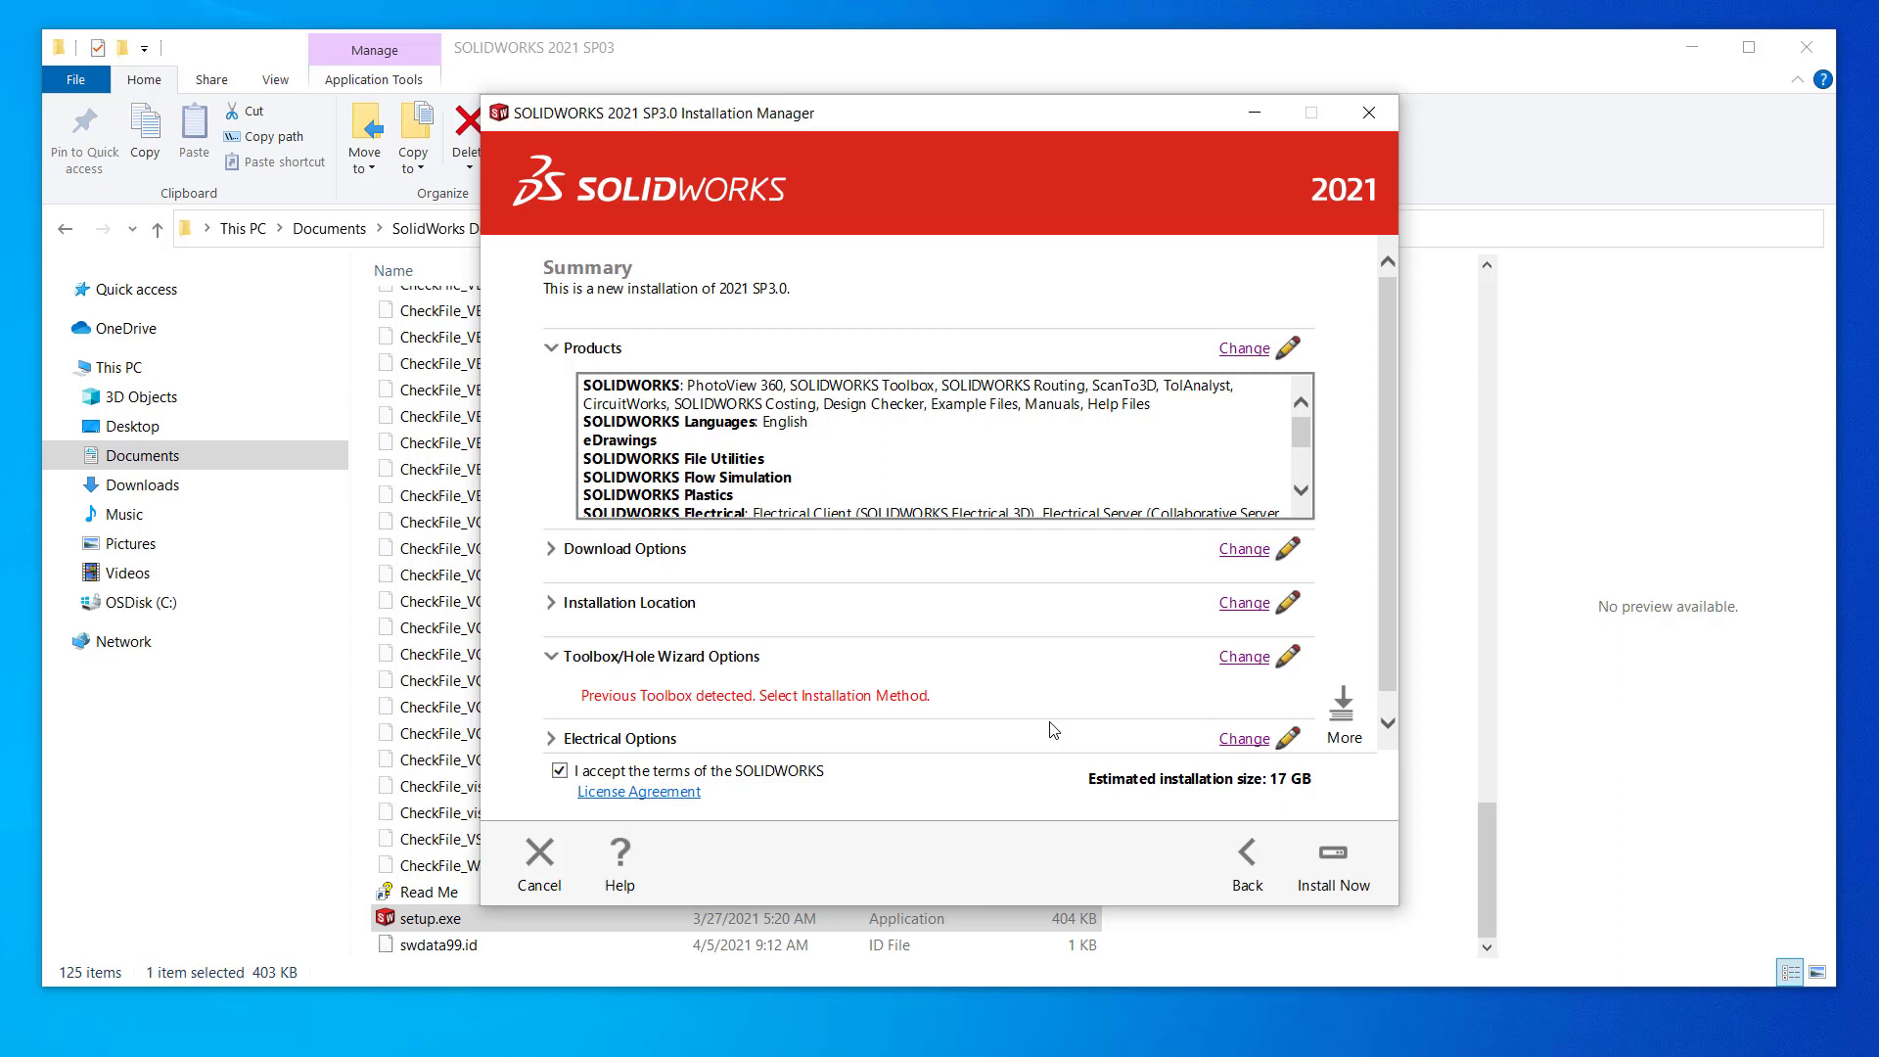
left_click(1245, 349)
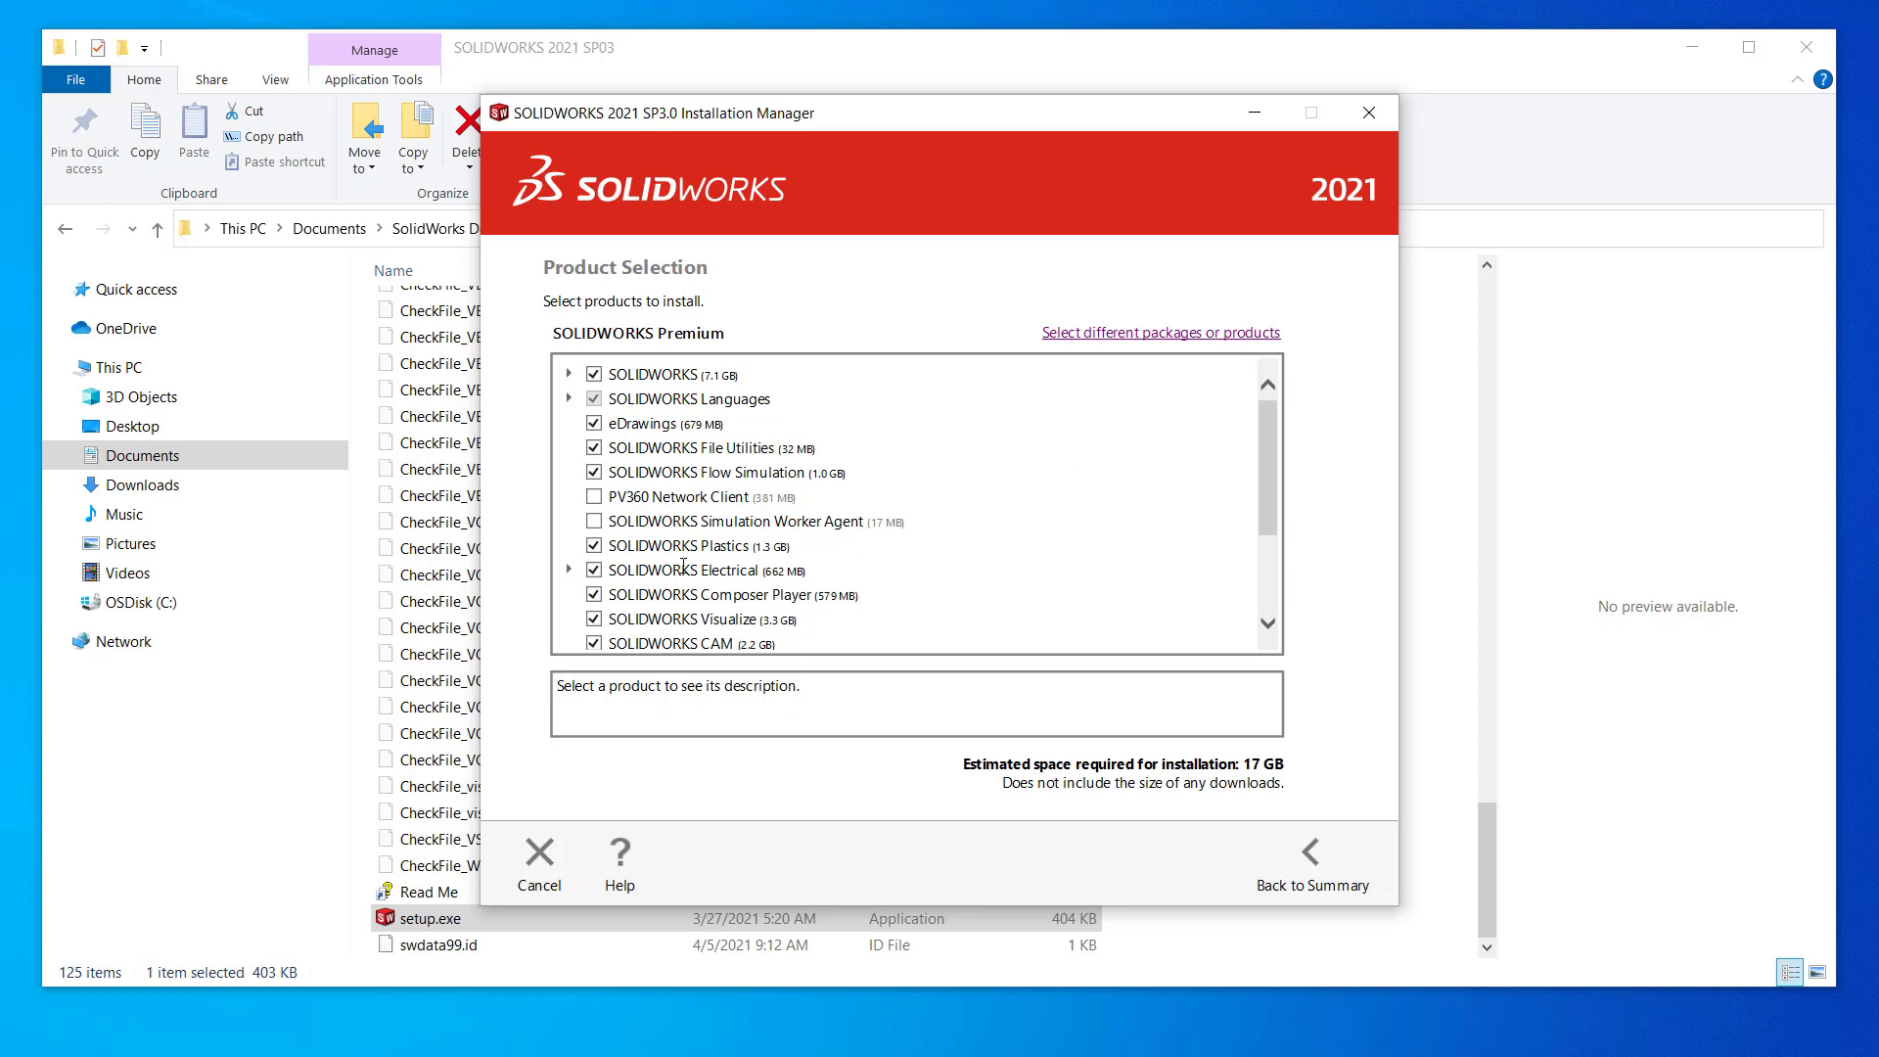
left_click(594, 572)
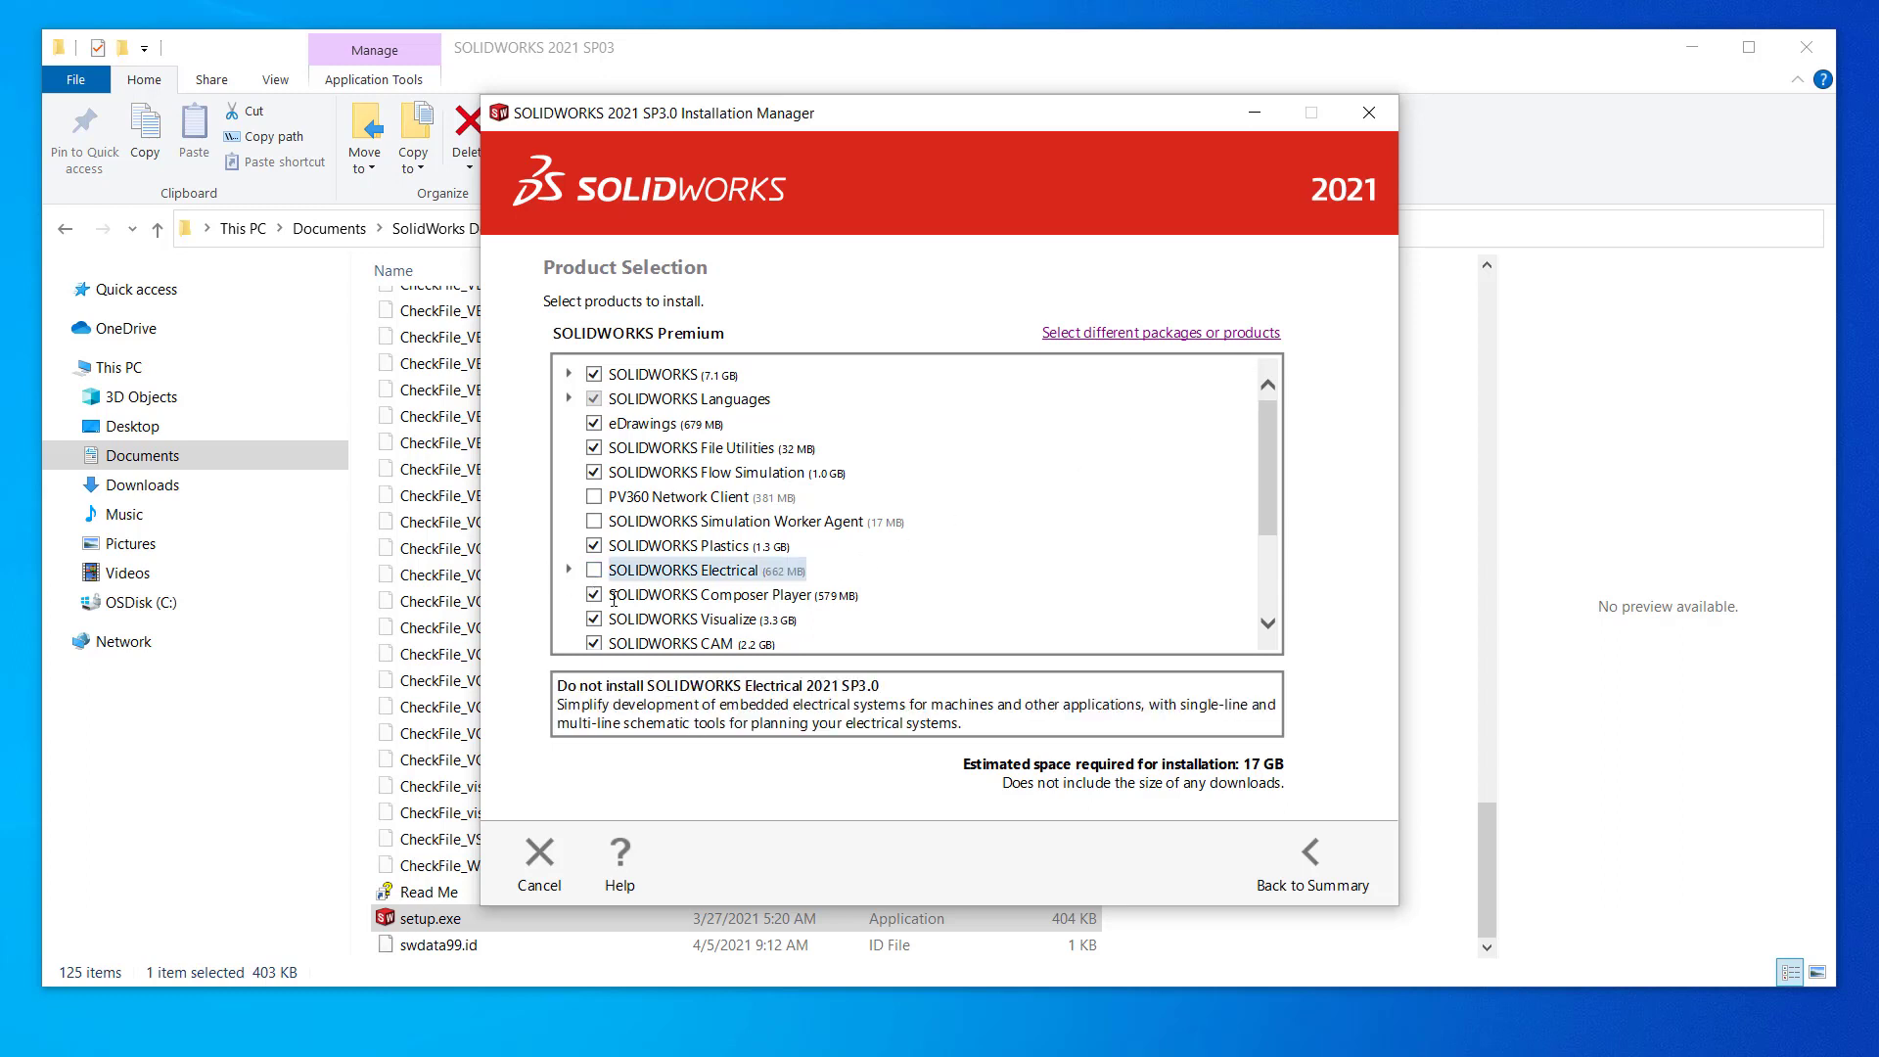
left_click(594, 594)
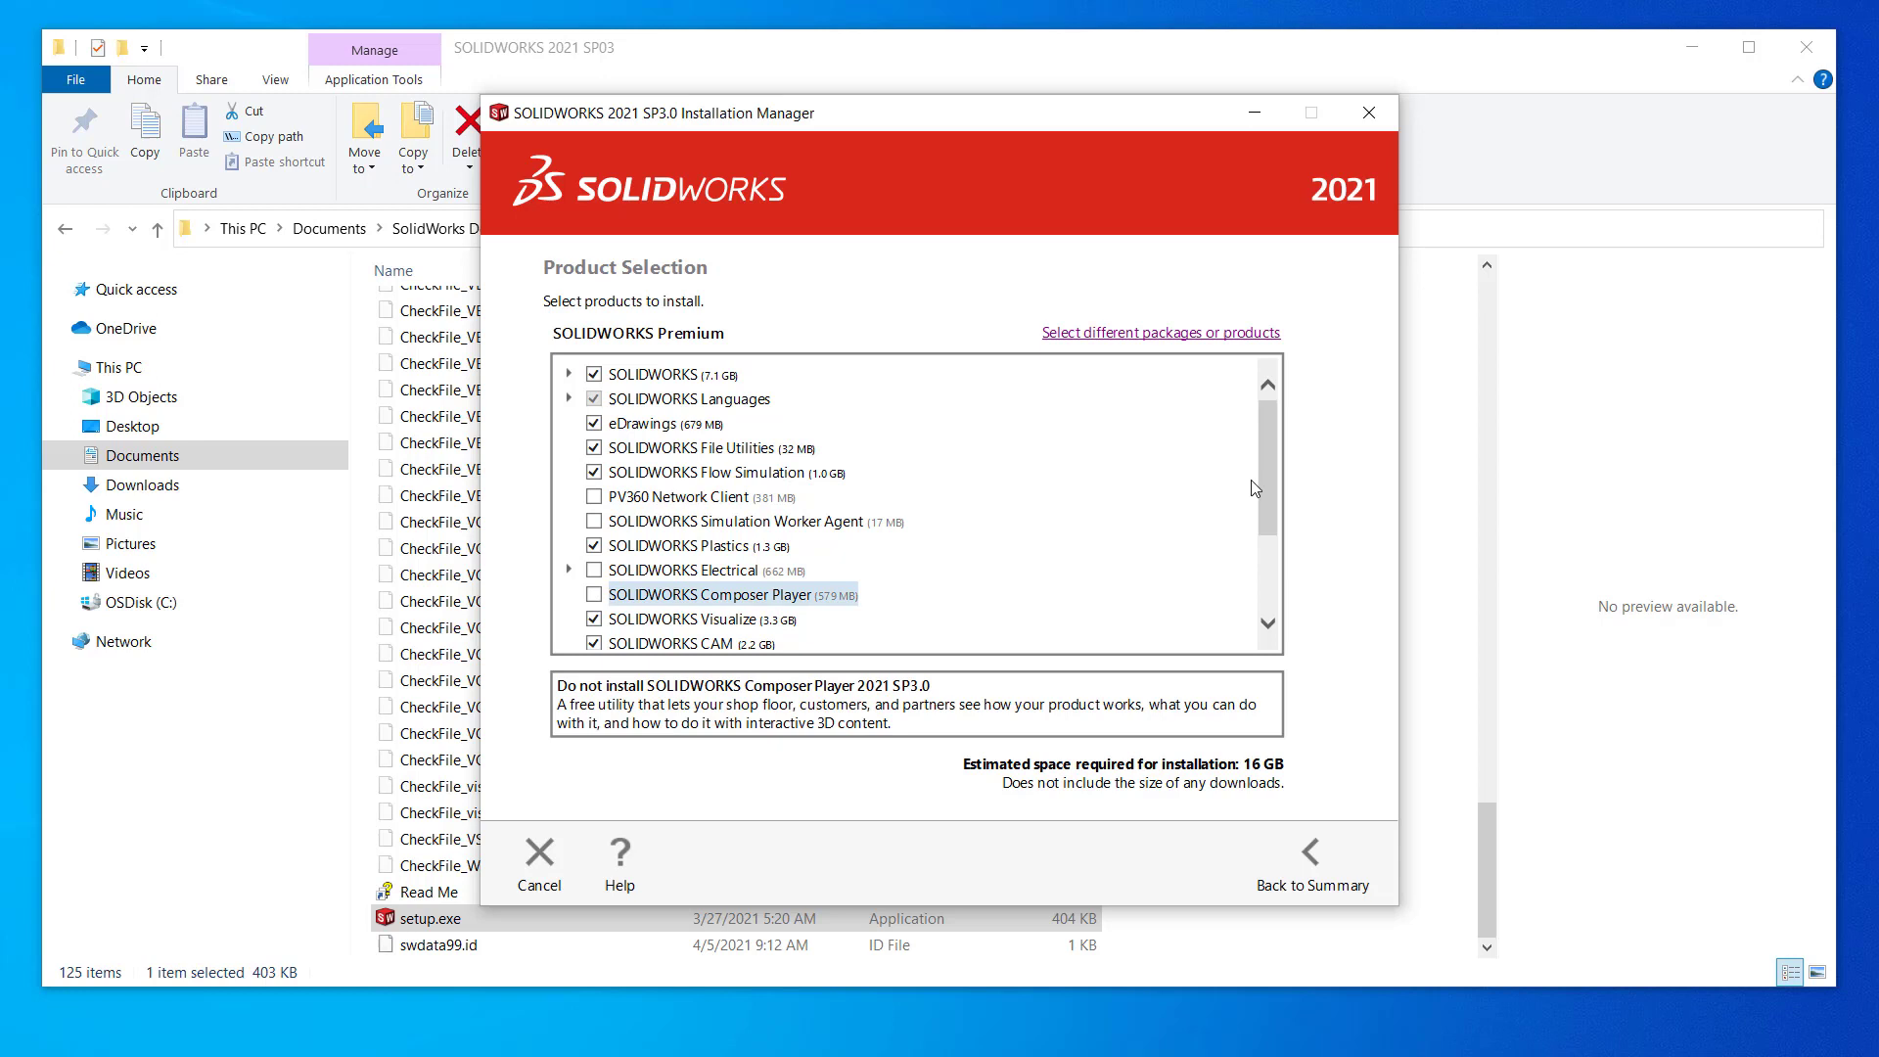
- Show products outside the Premium package, then return to the Summary
left_click_drag(1271, 460, 1271, 619)
left_click_drag(1269, 540, 1261, 438)
left_click(1170, 334)
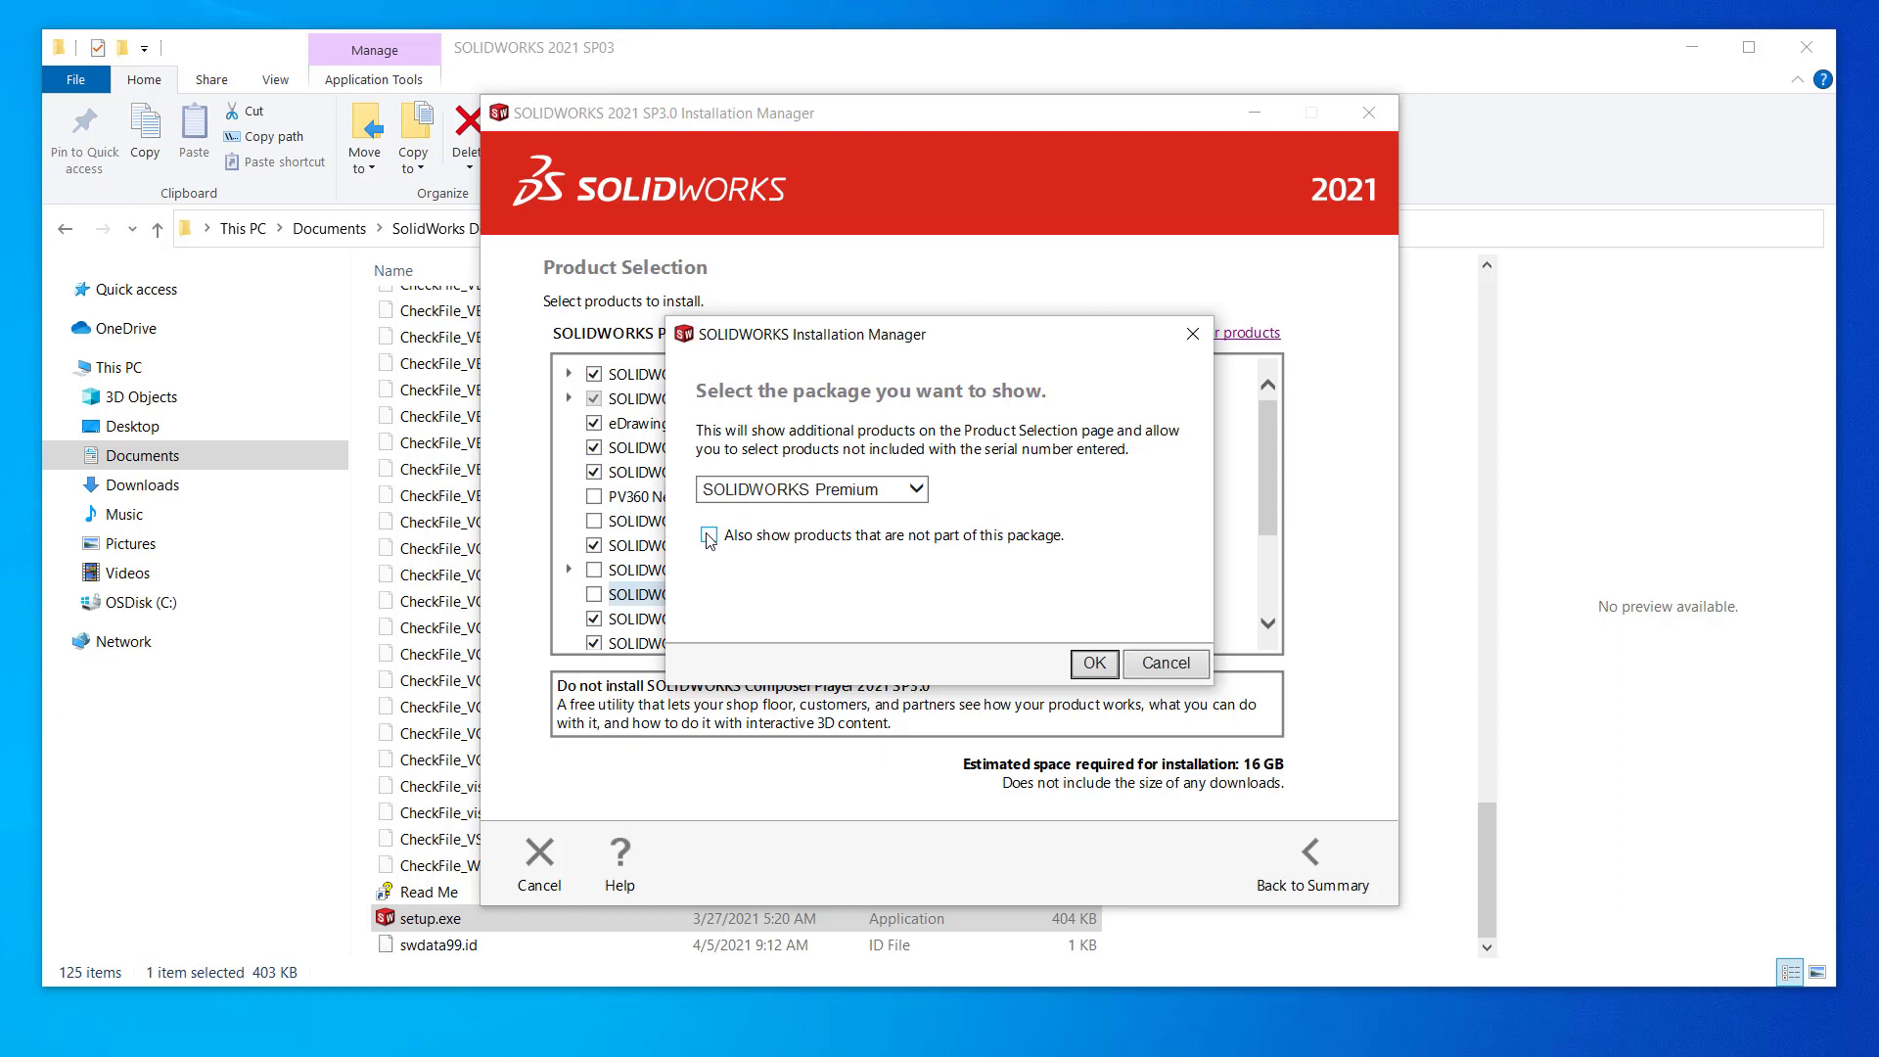
left_click(1095, 666)
left_click_drag(1265, 427, 1268, 805)
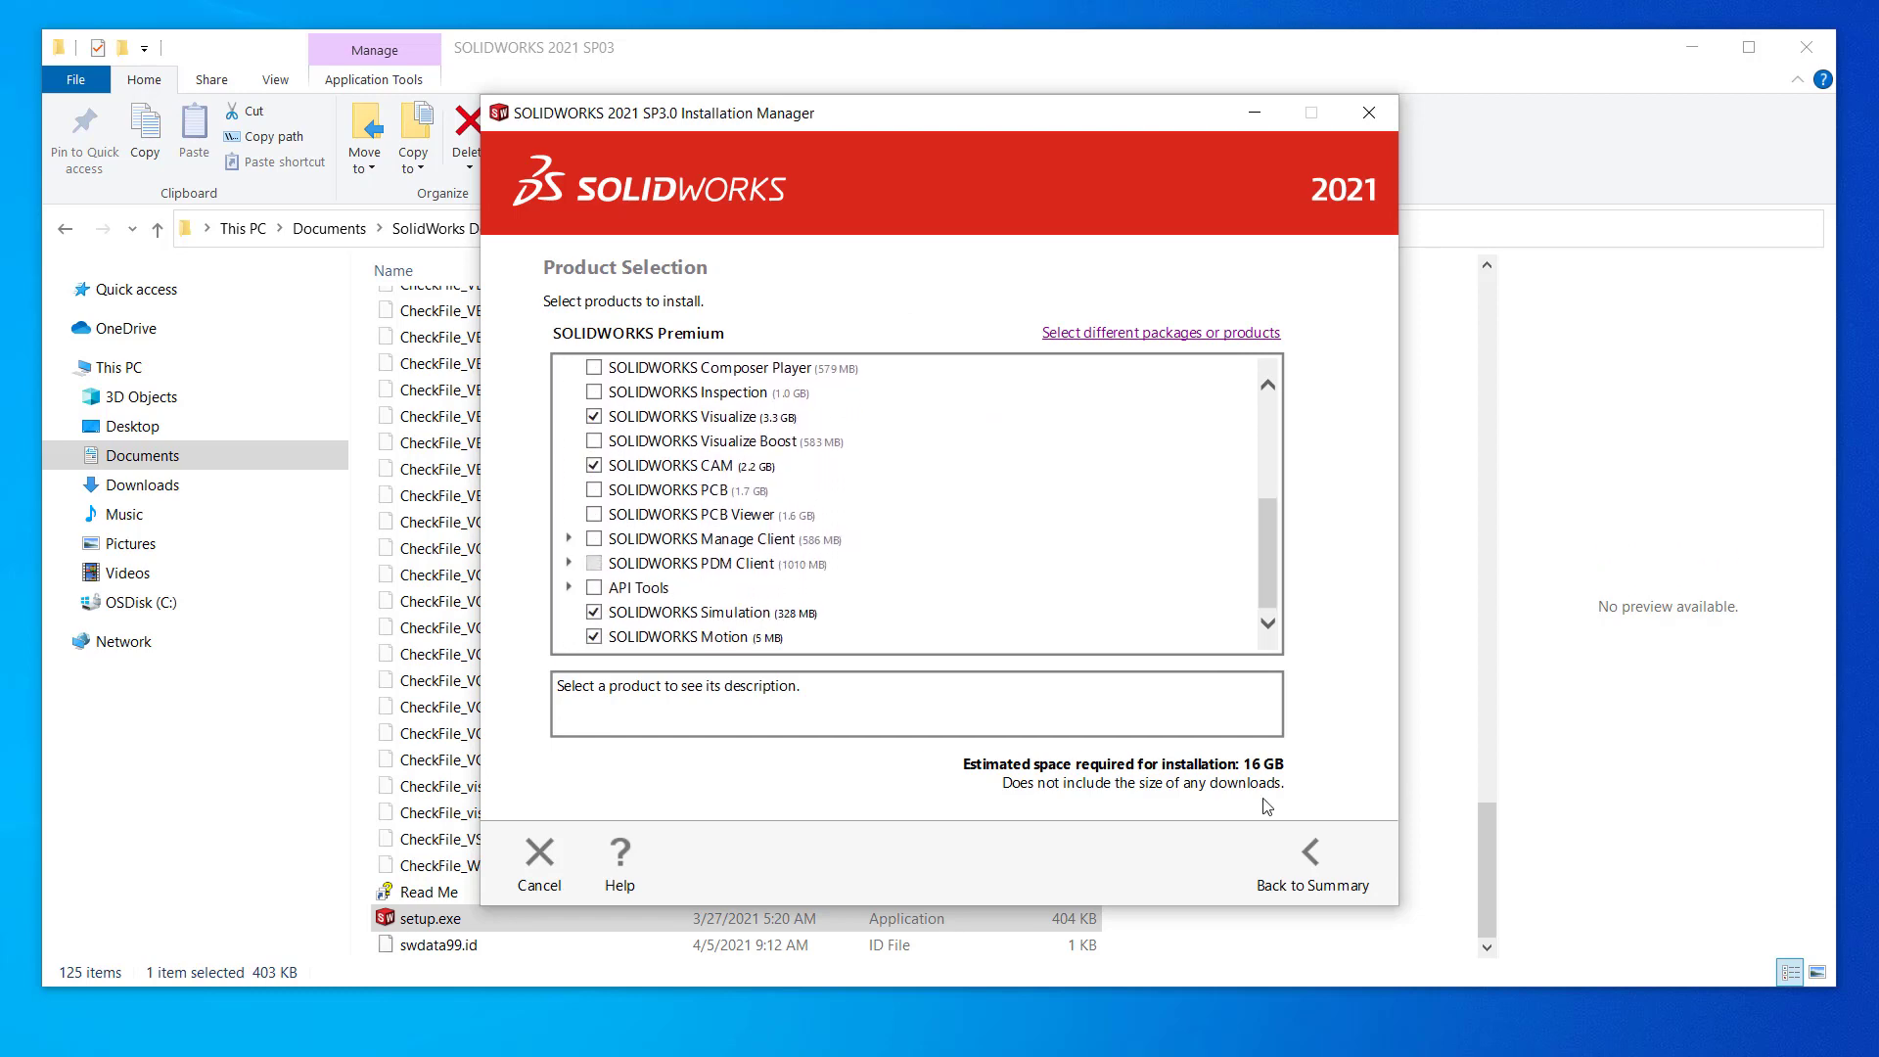
left_click(1317, 859)
- Keep the Download Options set to install only, with no download
left_click(1240, 560)
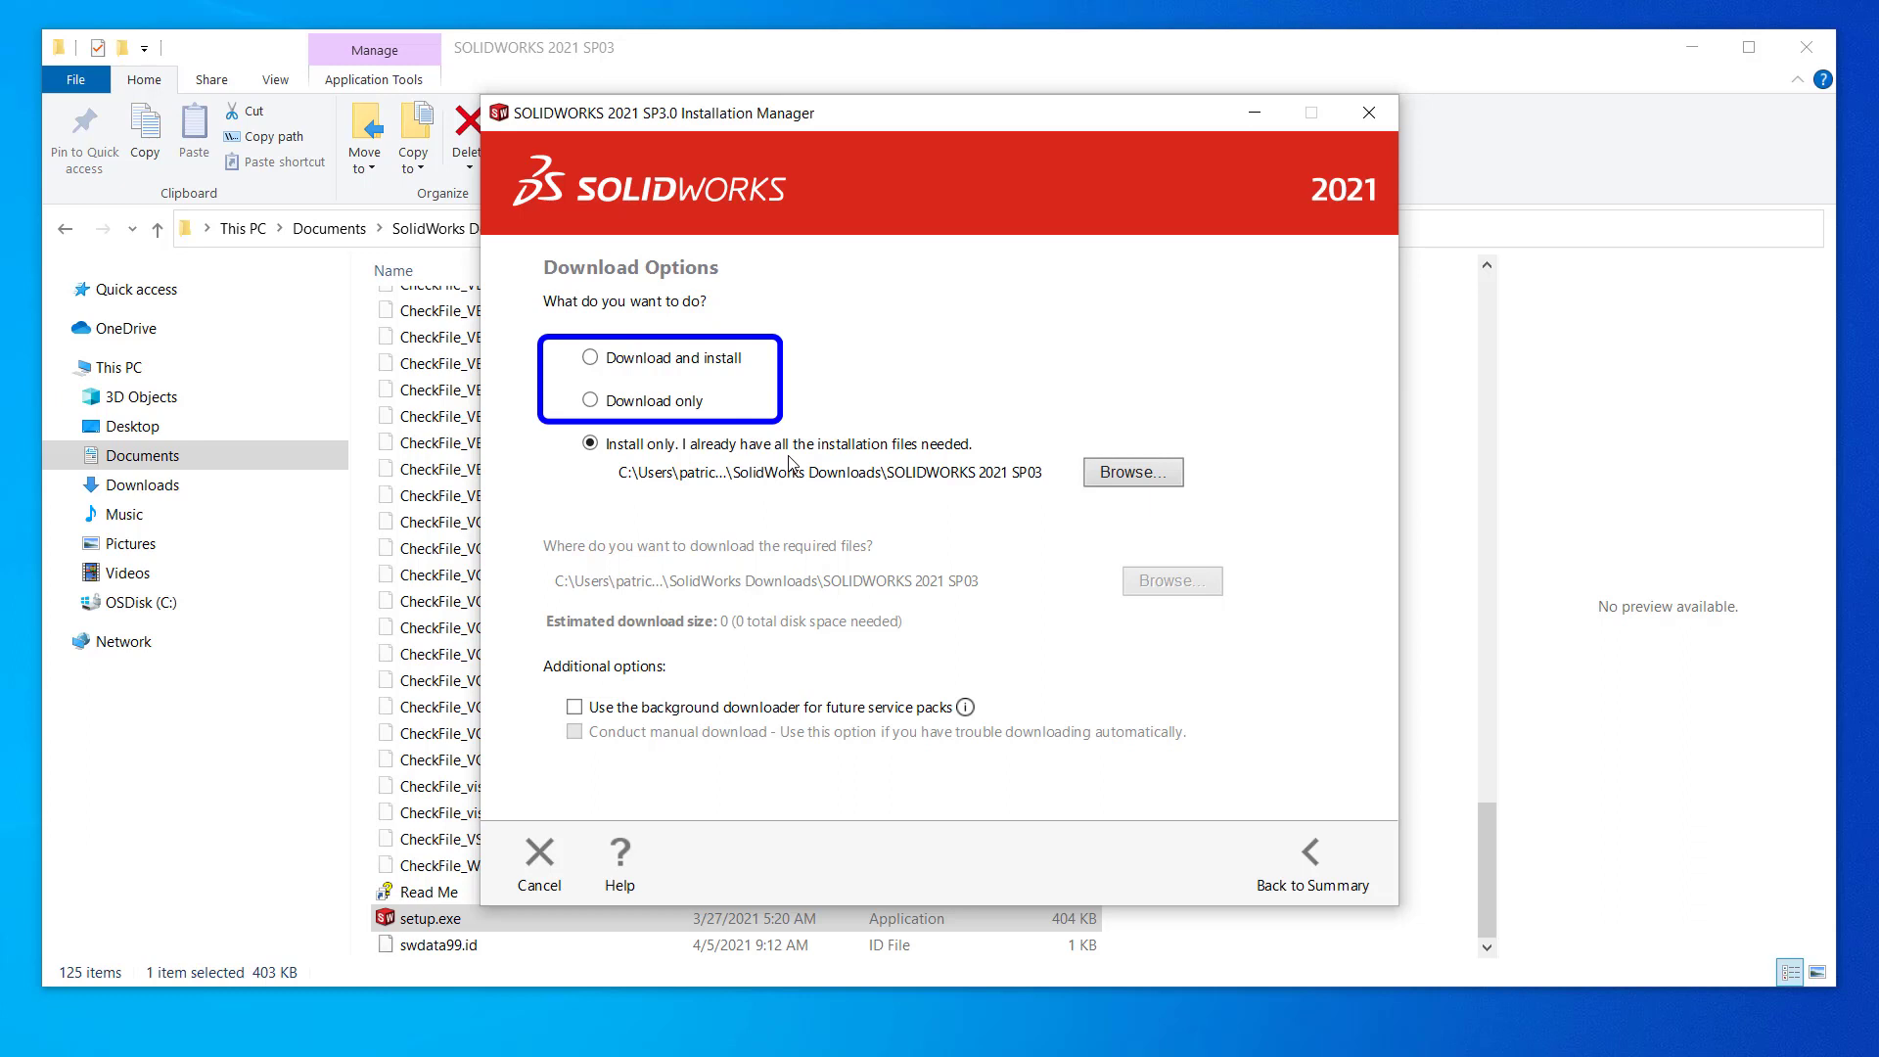
left_click(1315, 862)
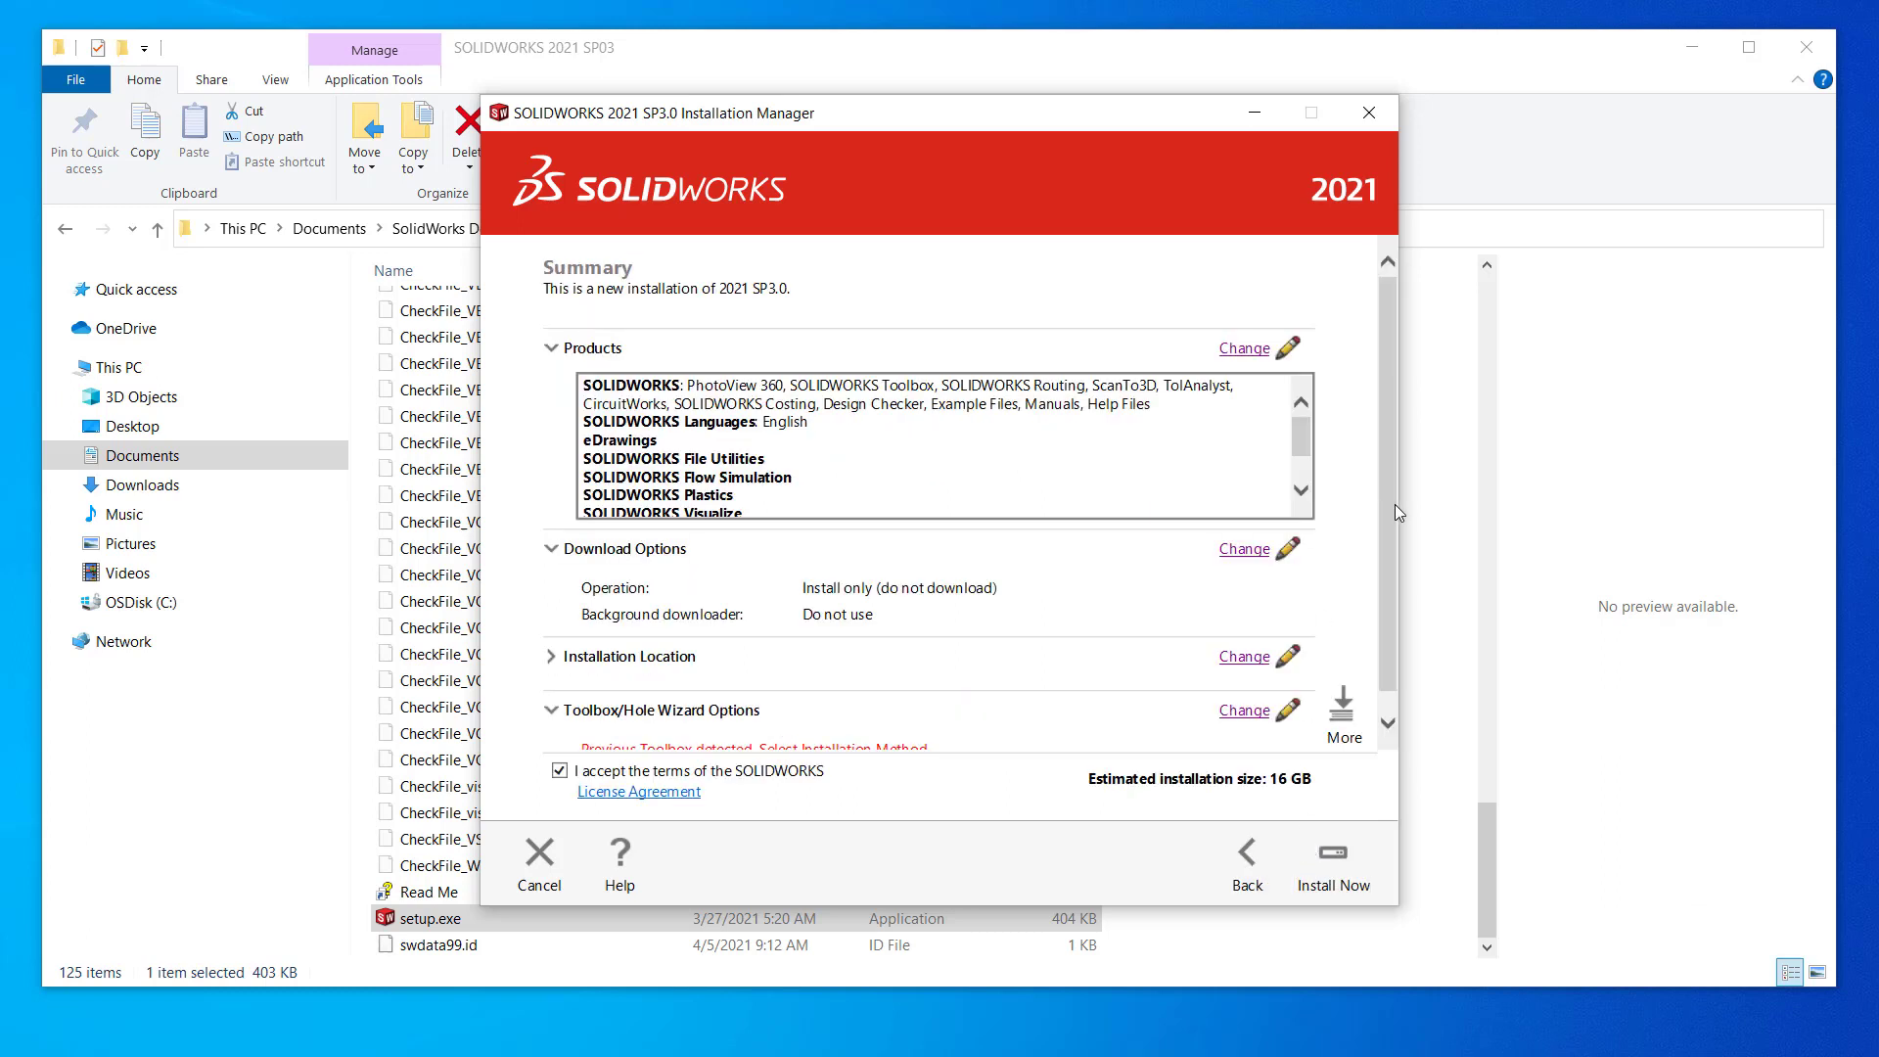
scroll(1395, 503, "down", 1)
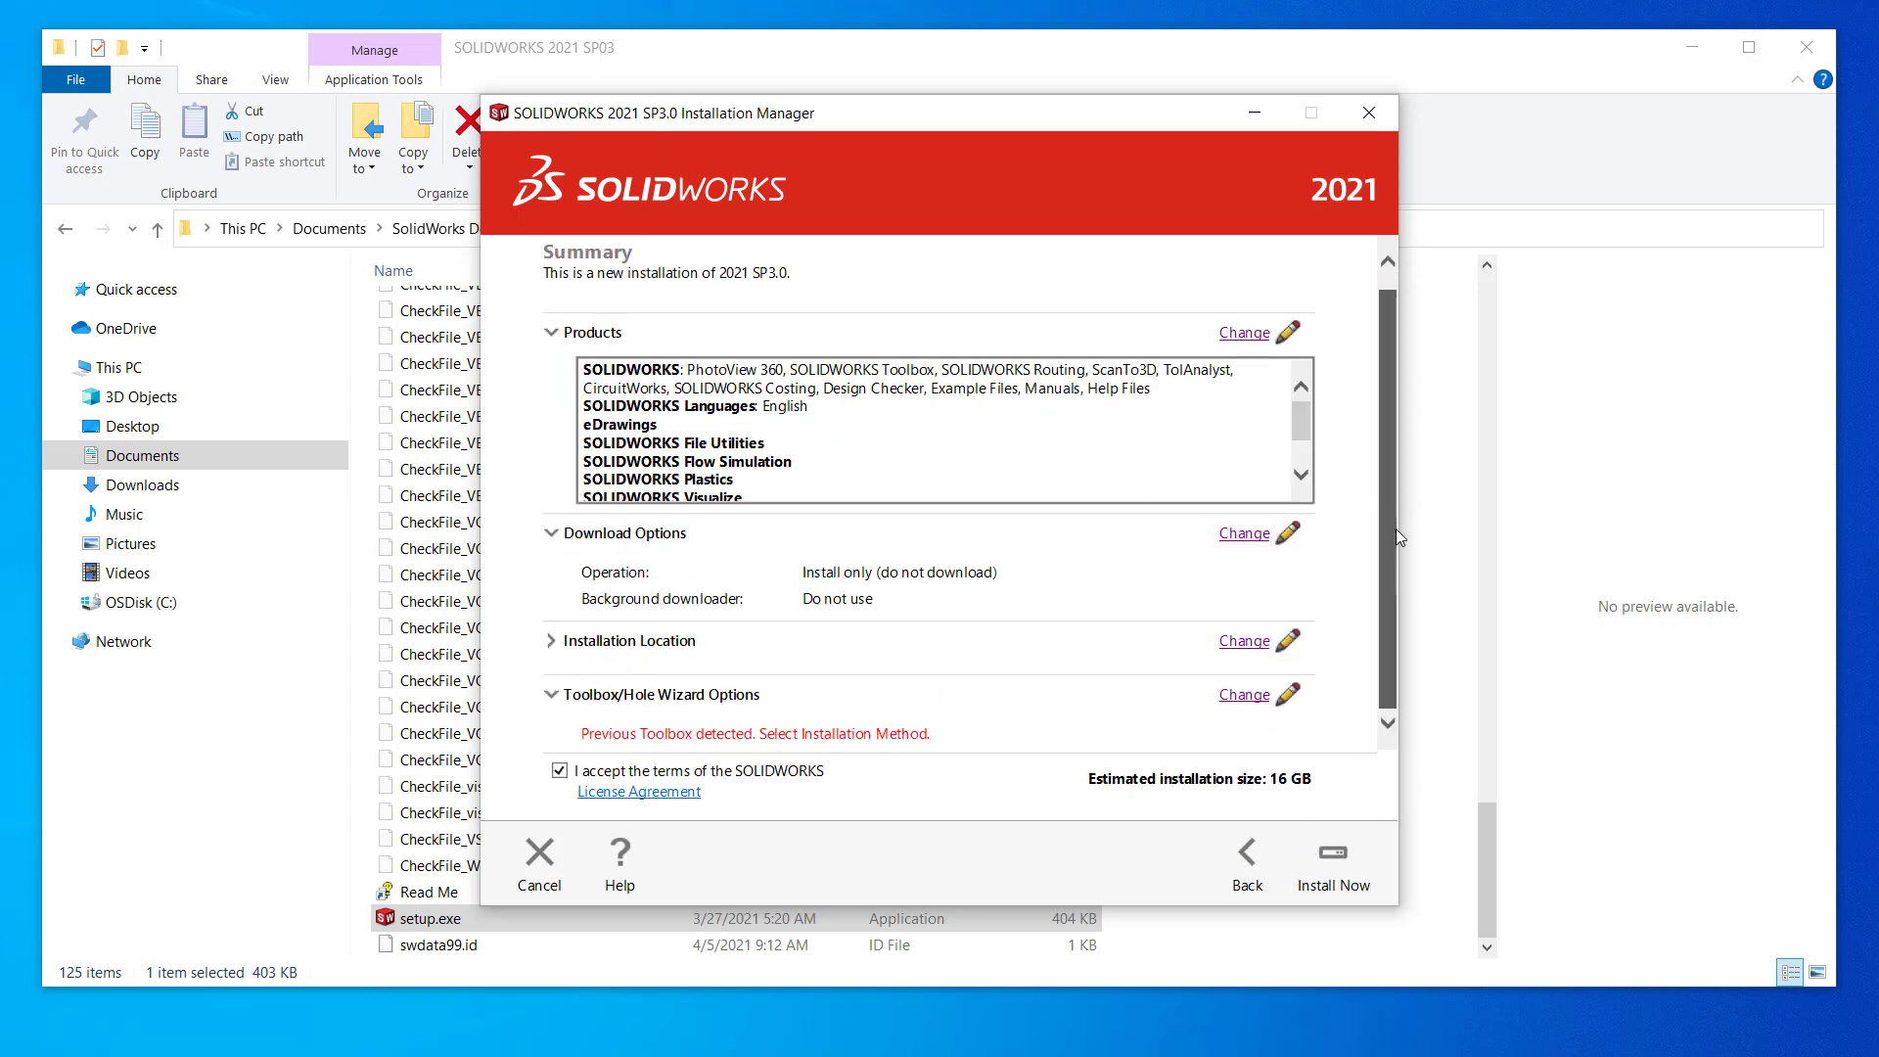
- Set the installation location to C:\Program Files\SOLIDWORKS Corp2021
left_click(1244, 642)
left_click(854, 362)
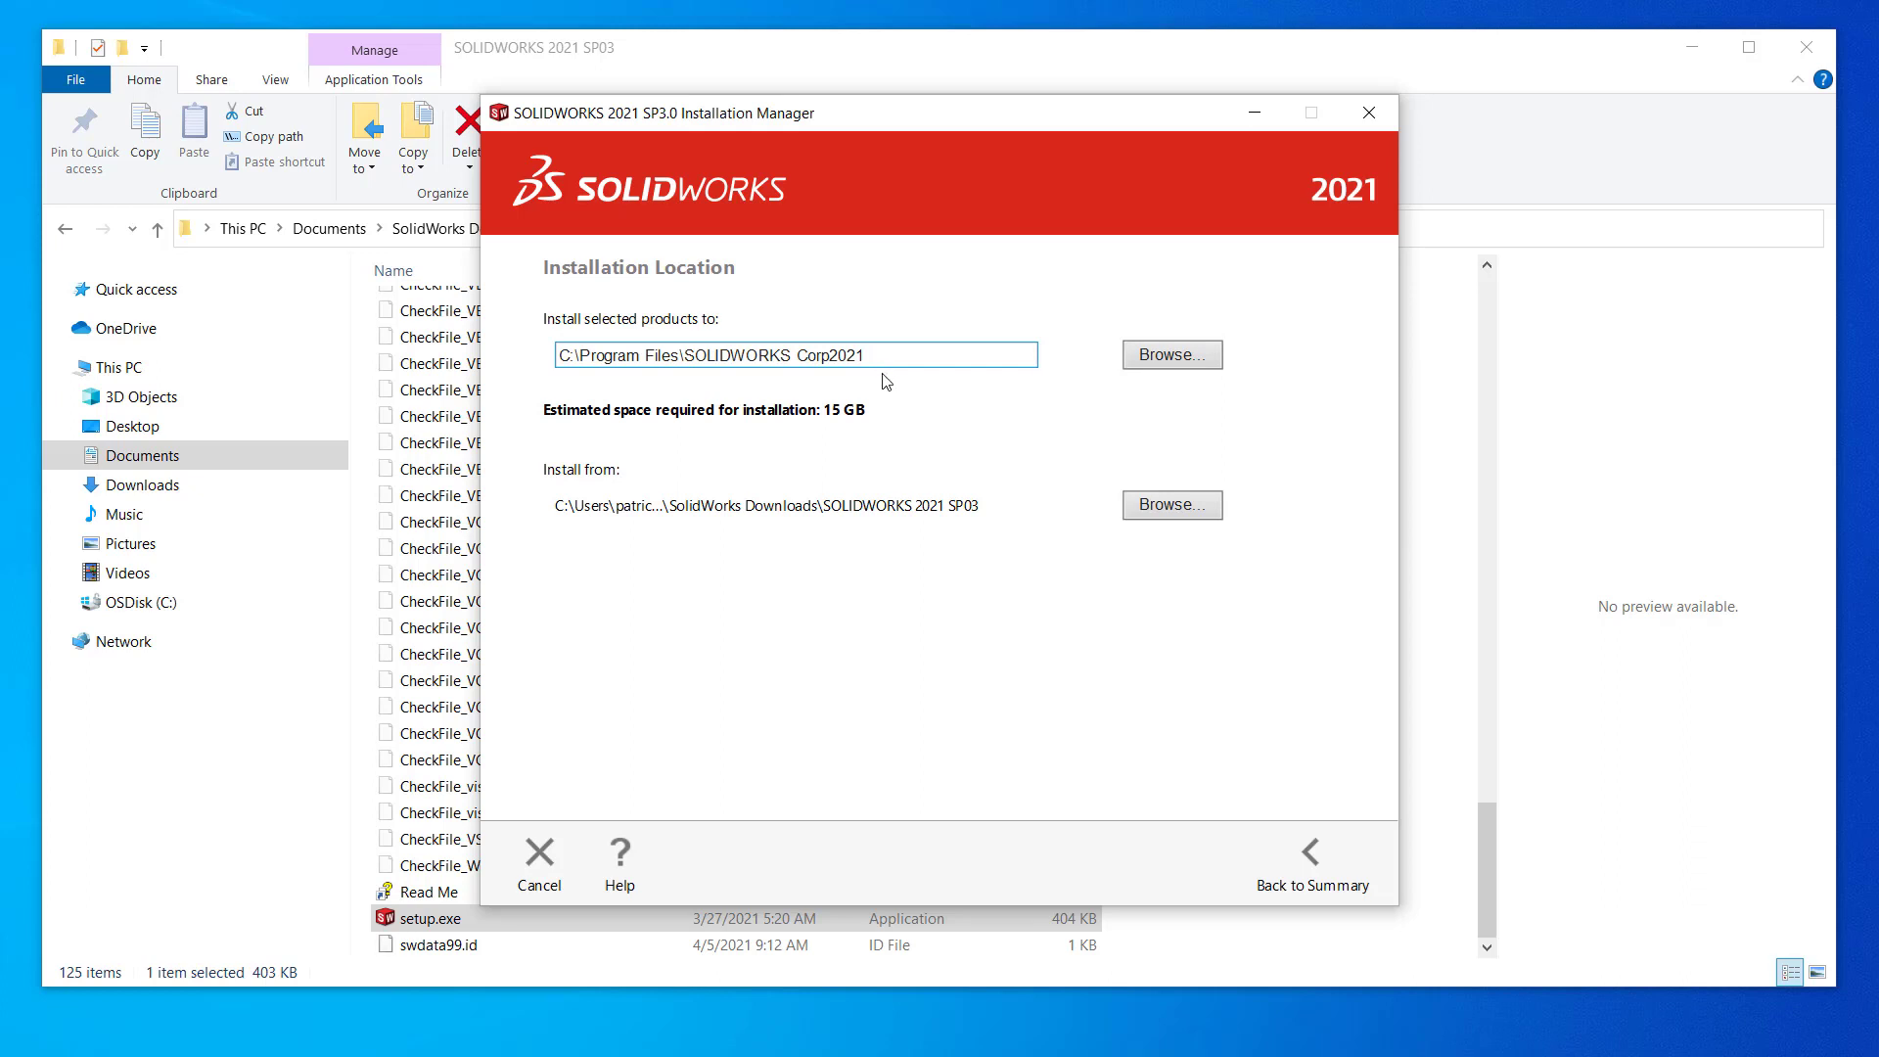
left_click(1316, 862)
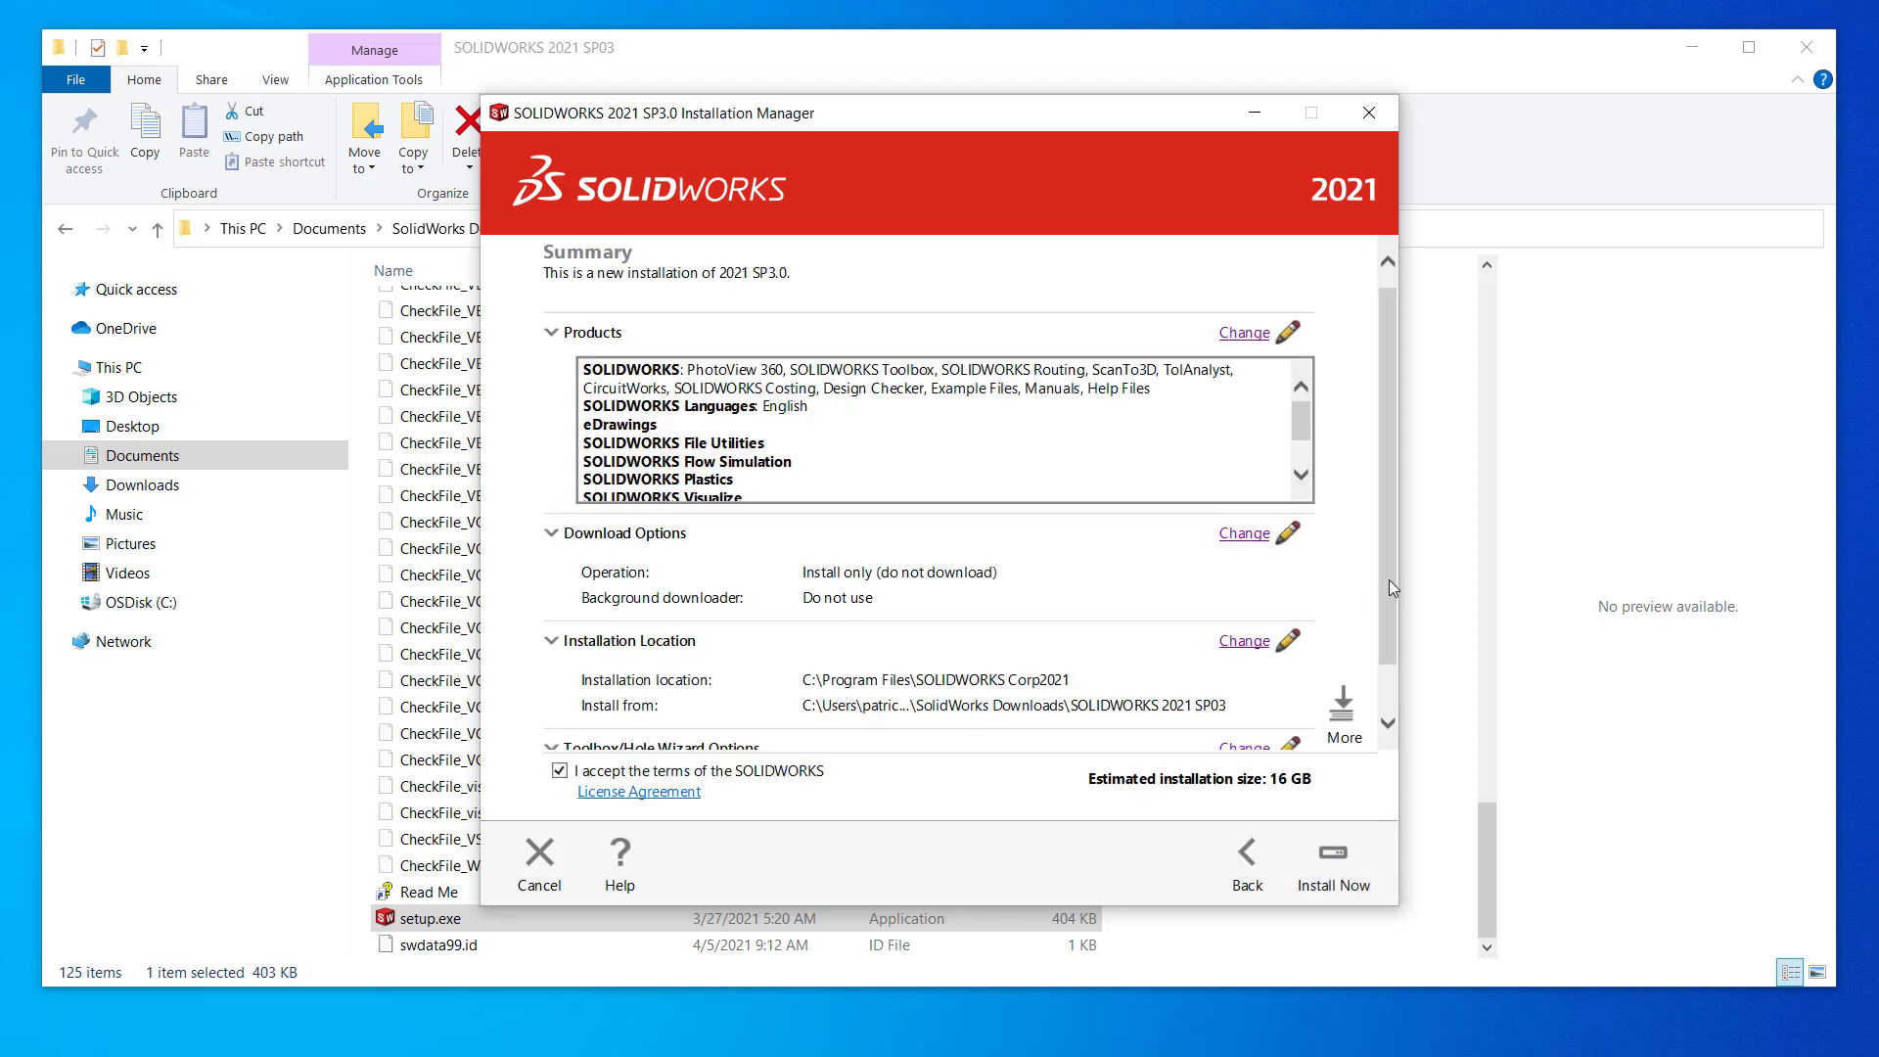
scroll(1389, 579, "down", 1)
- Change the new Toolbox folder from C:\SOLIDWORKS Data (2) to C:\SOLIDWORKS Data2021
left_click(1245, 697)
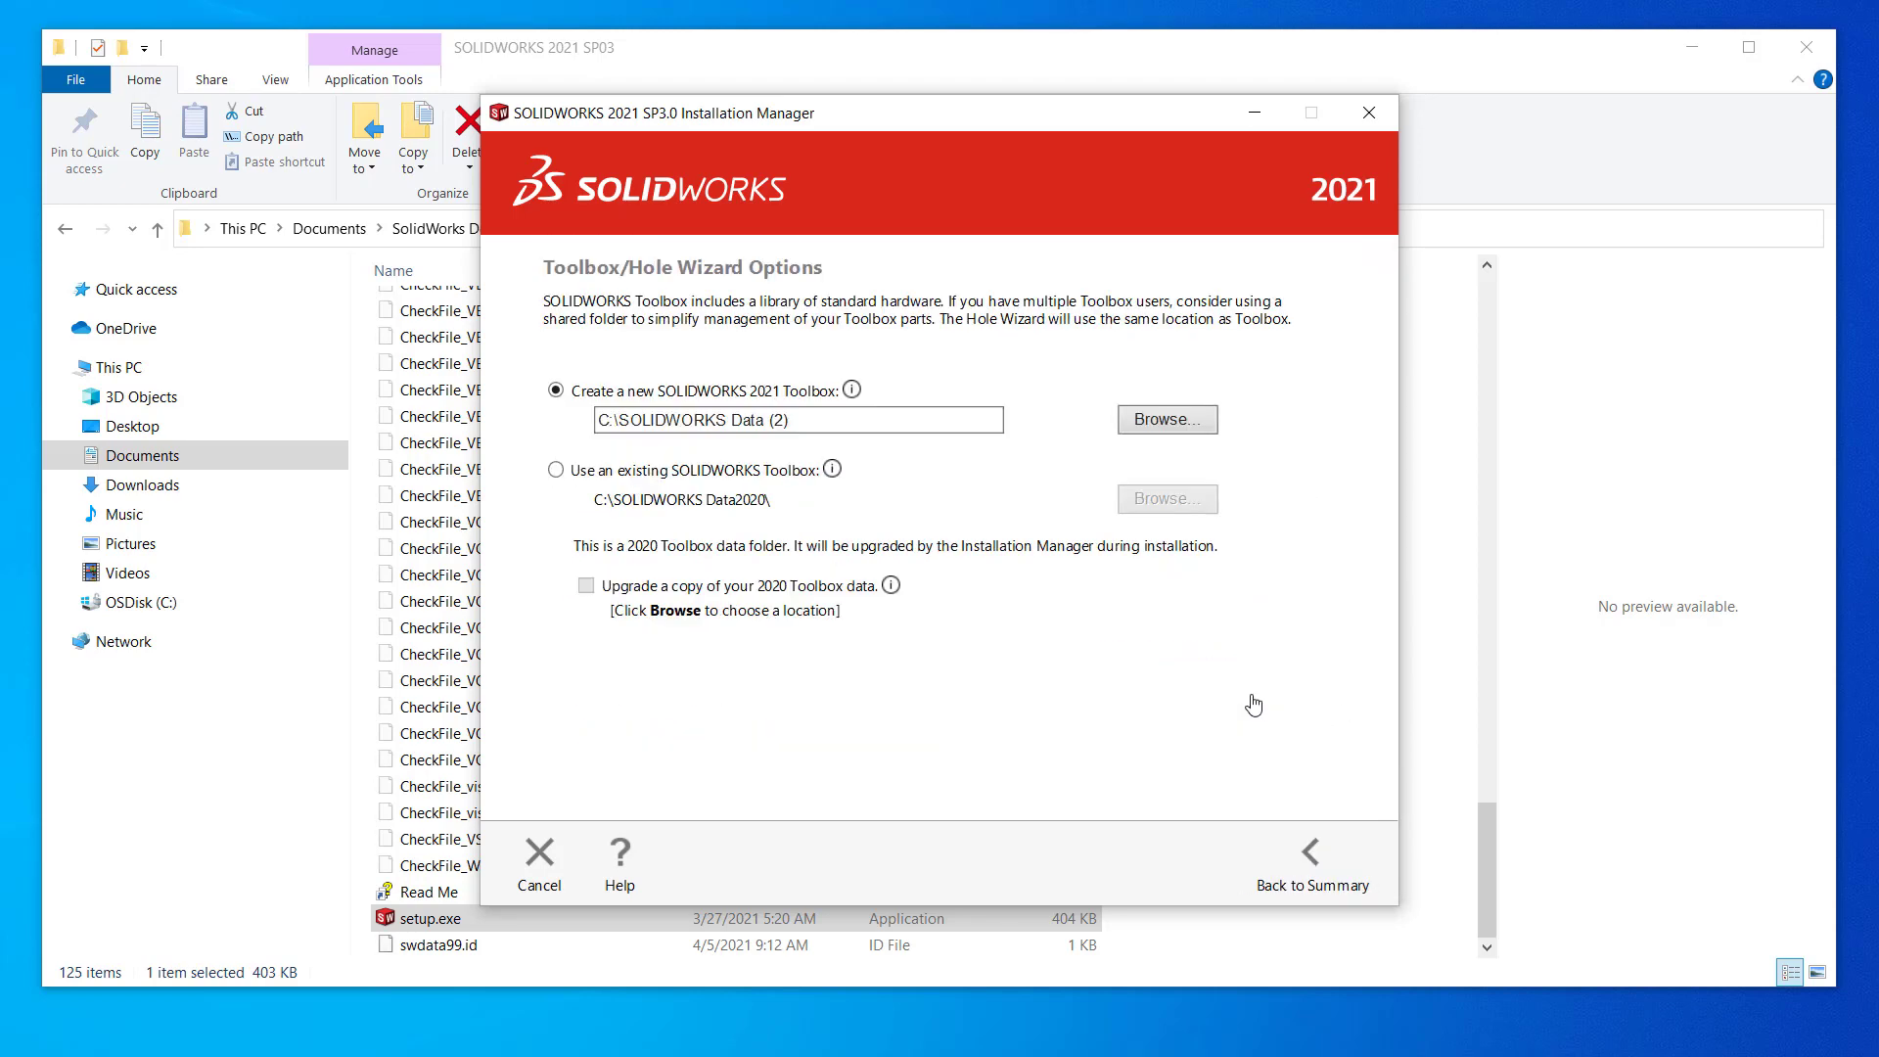
double_click(765, 423)
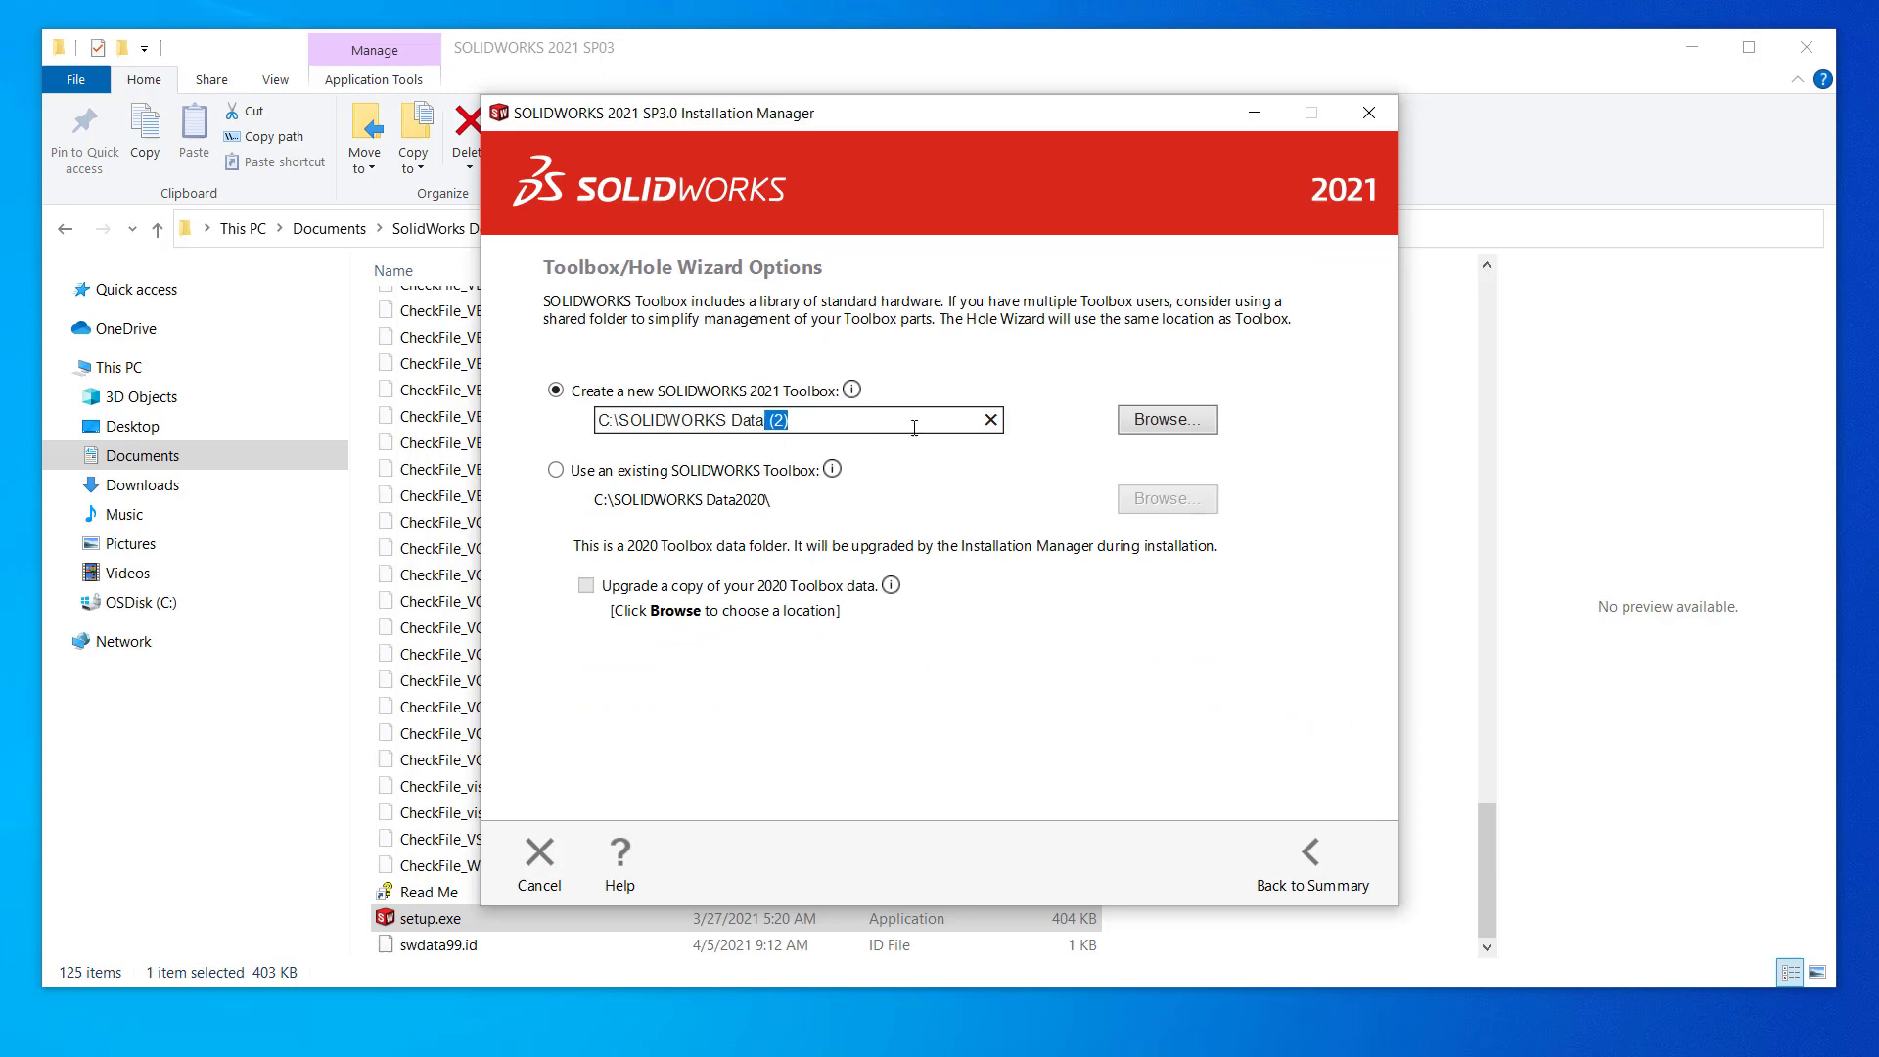
type("2021")
left_click(1309, 859)
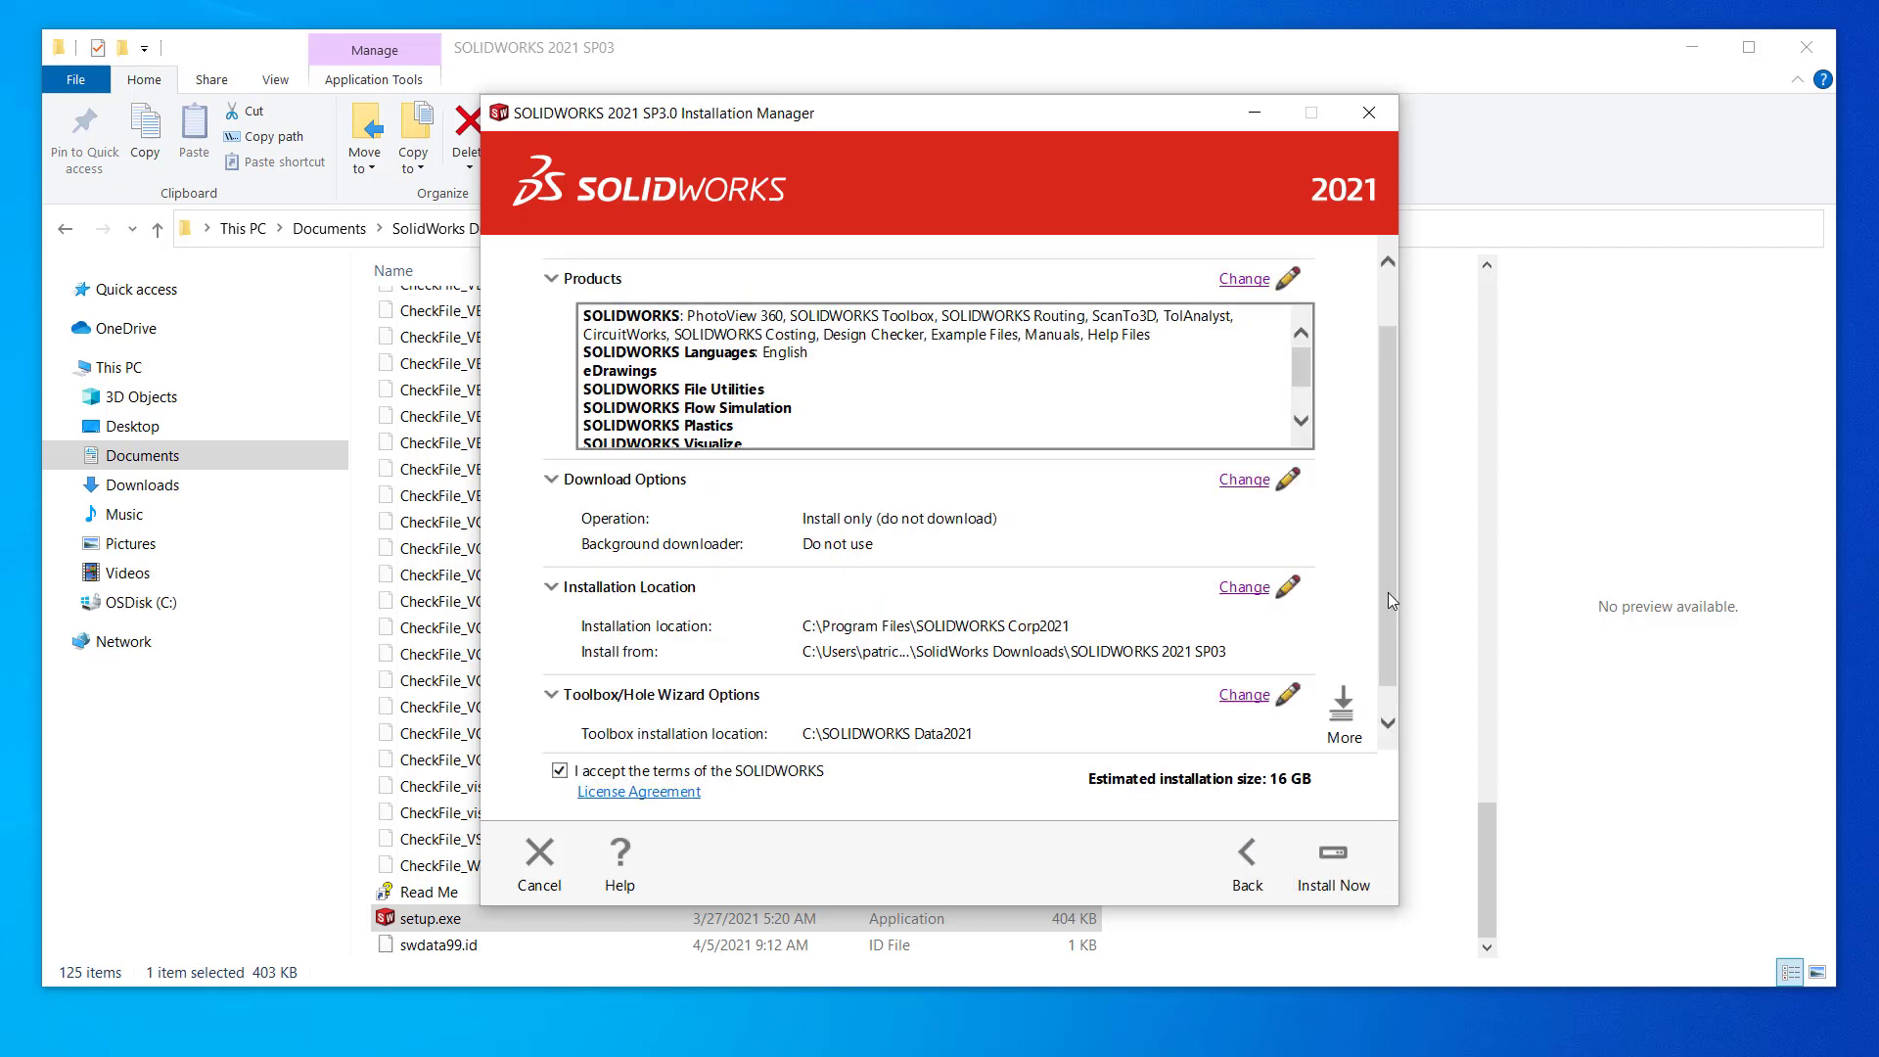
left_click_drag(1388, 592, 1392, 712)
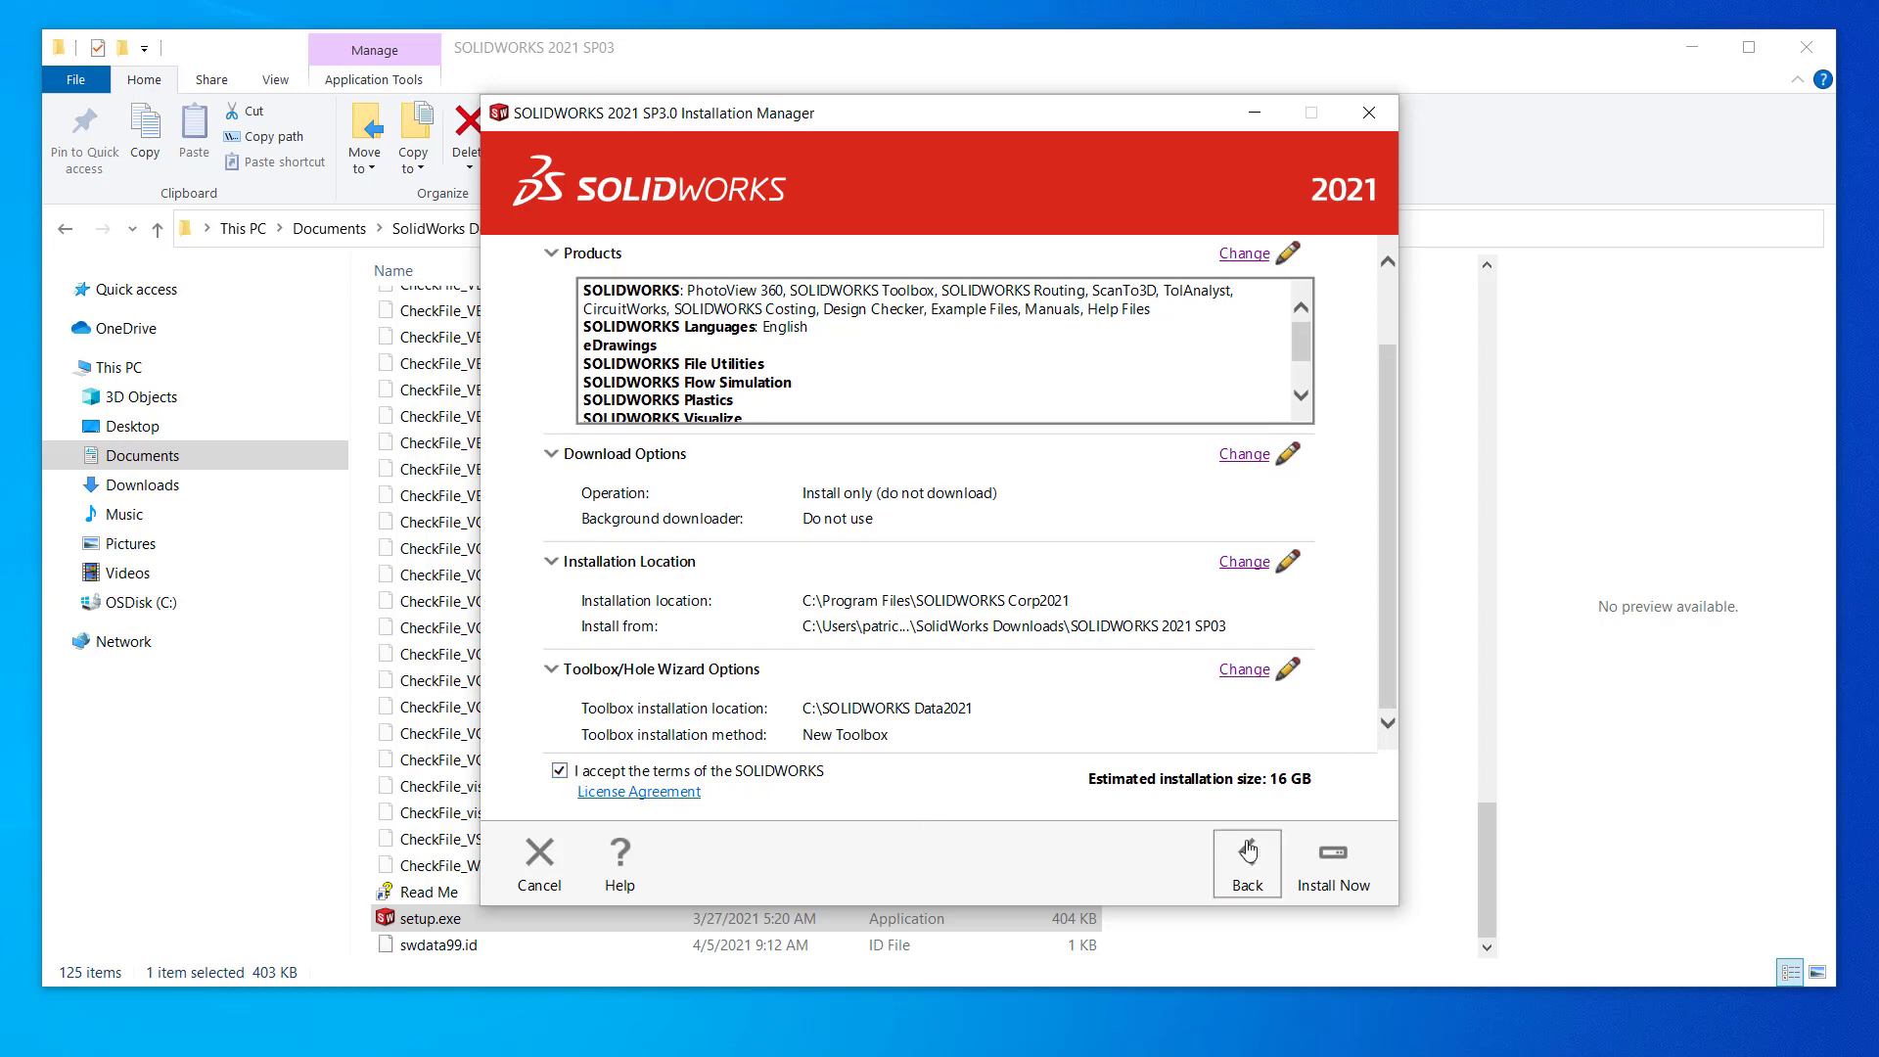
- Start the SOLIDWORKS 2021 SP3.0 installation and let it run to completion
left_click(1339, 866)
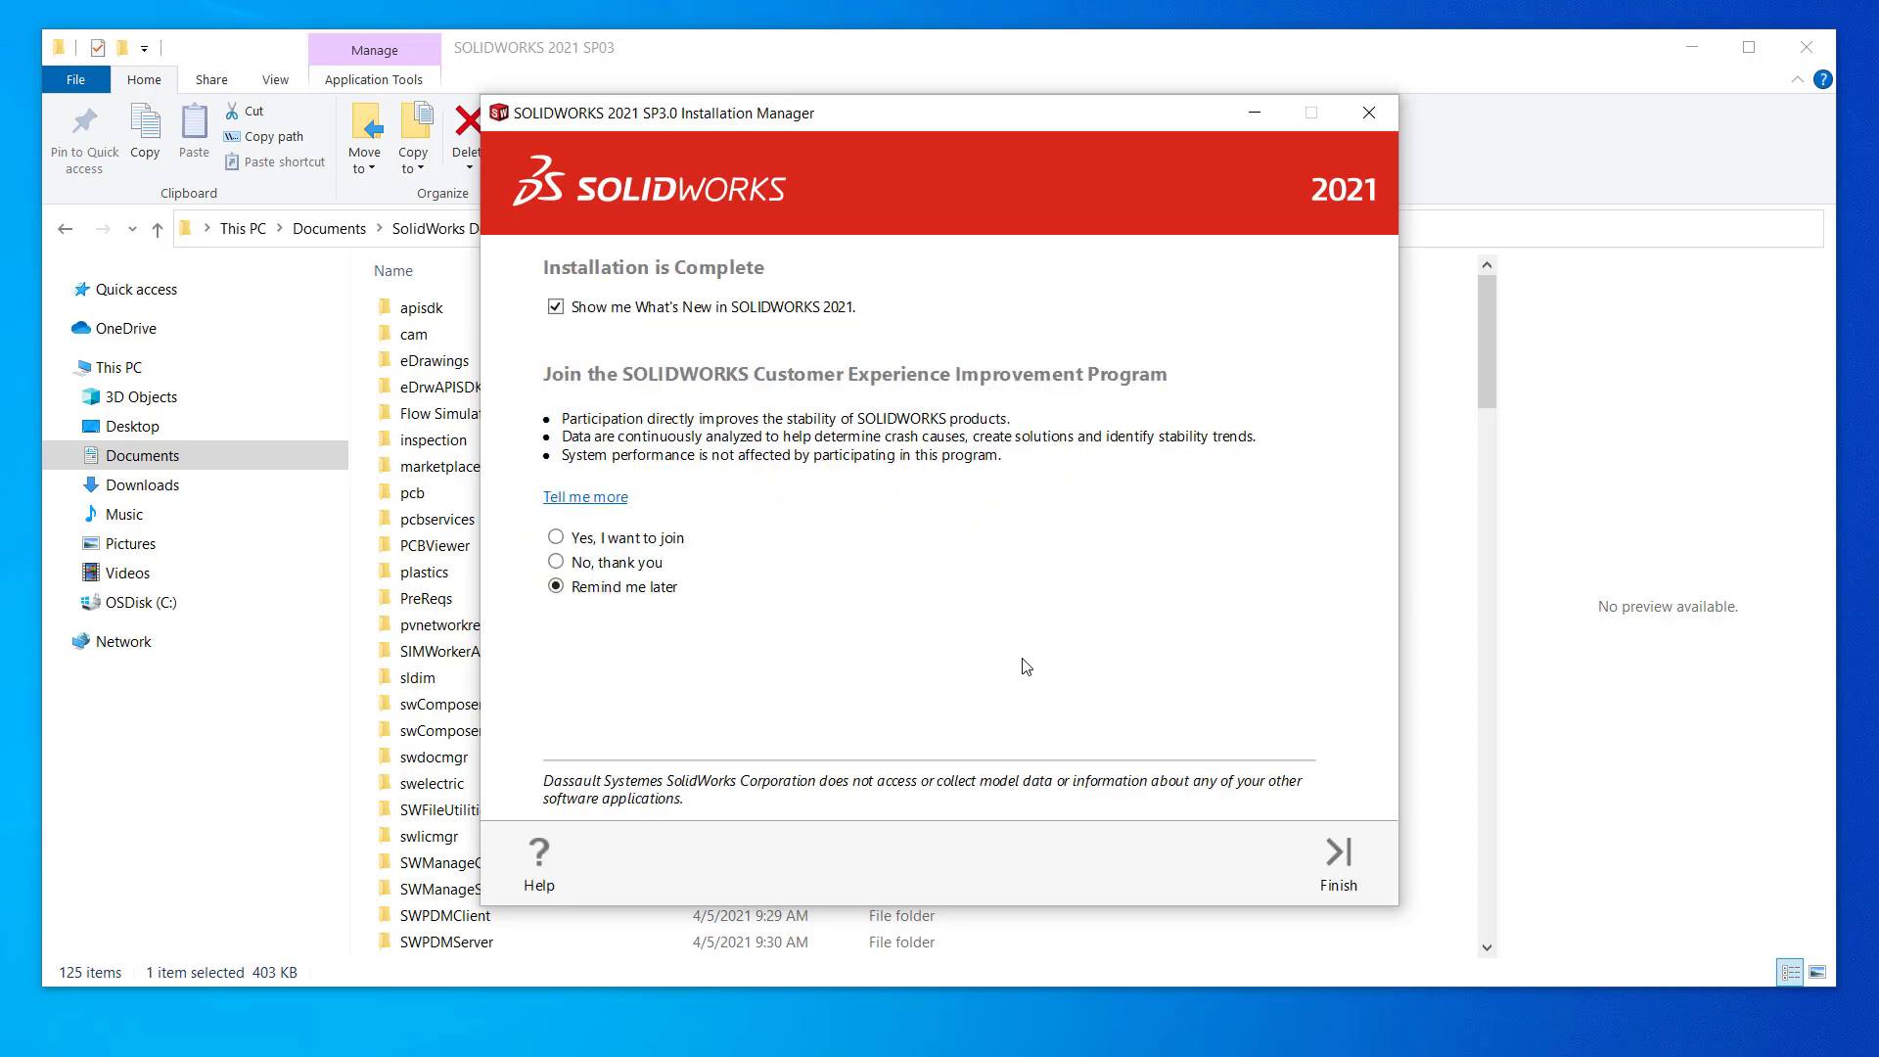
- Join the Customer Experience Improvement Program and close the installer
left_click(562, 541)
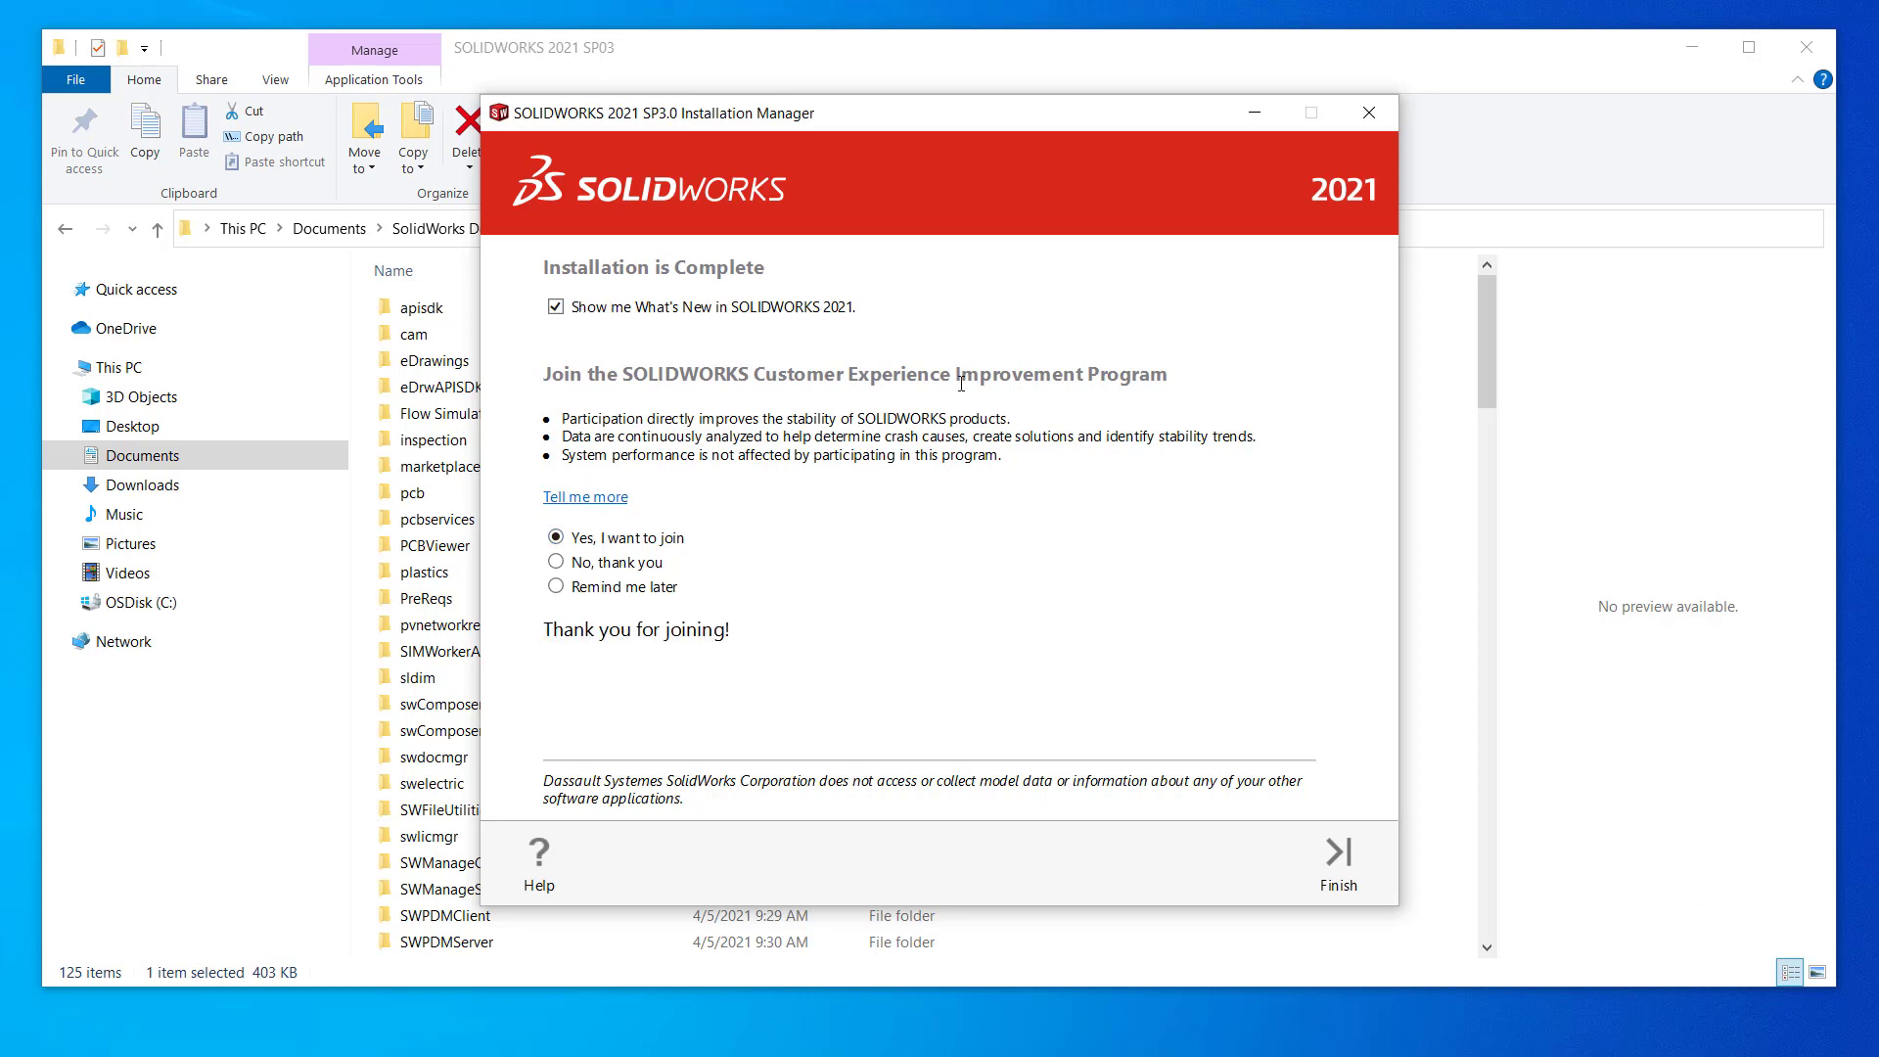
left_click(1339, 859)
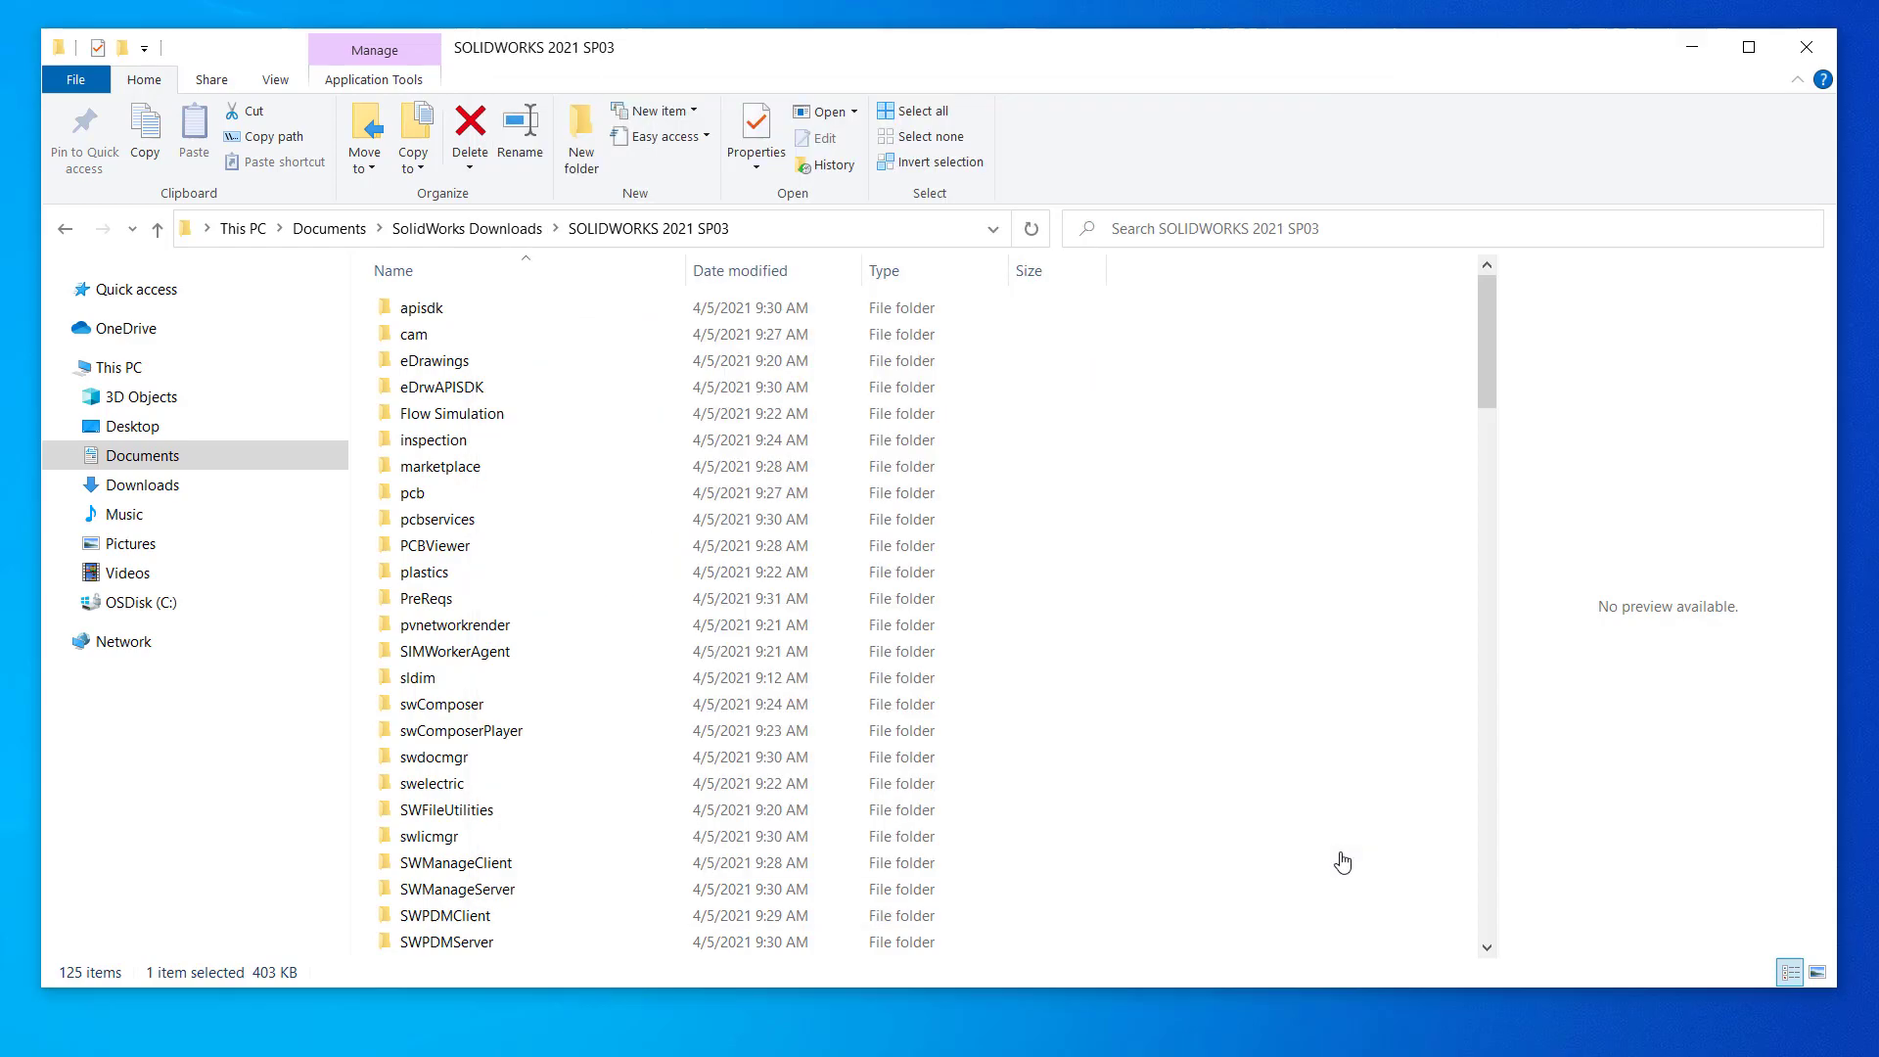